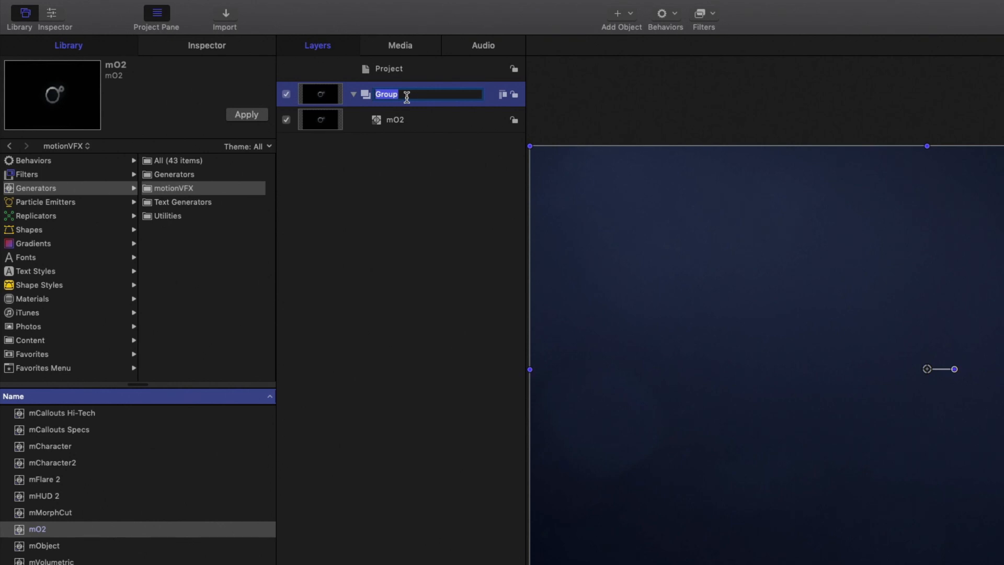
Rename the group containing the mO2 generator as Pirates.
type("Pirates")
key("Return")
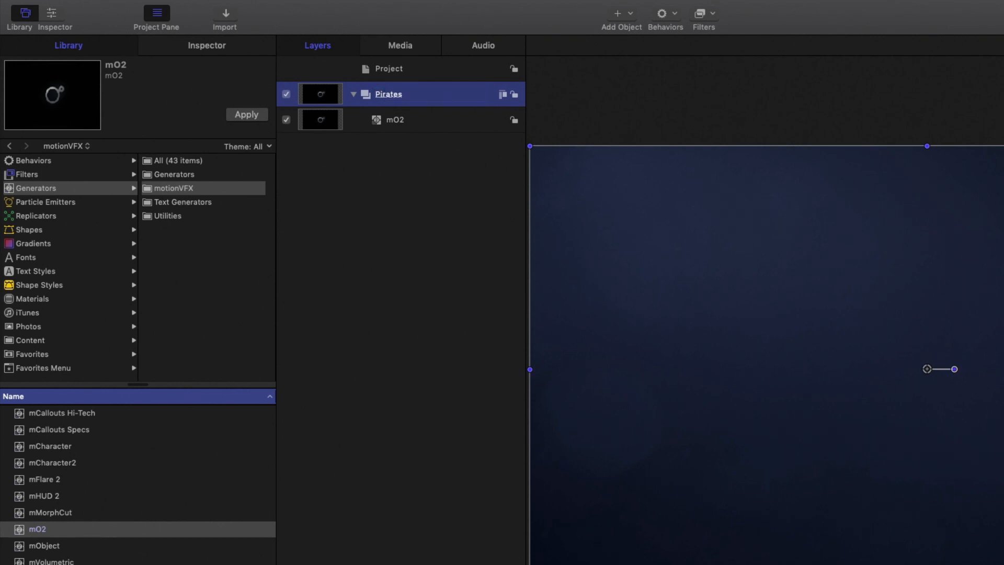
Add the Skull model from the Halloween category to the mO2 generator's scene.
left_click(399, 126)
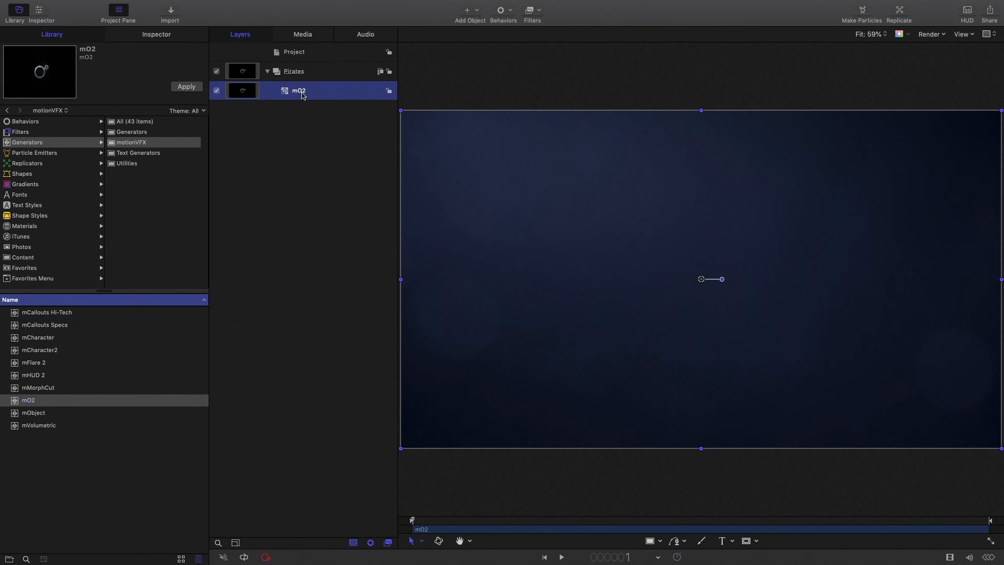
left_click(157, 36)
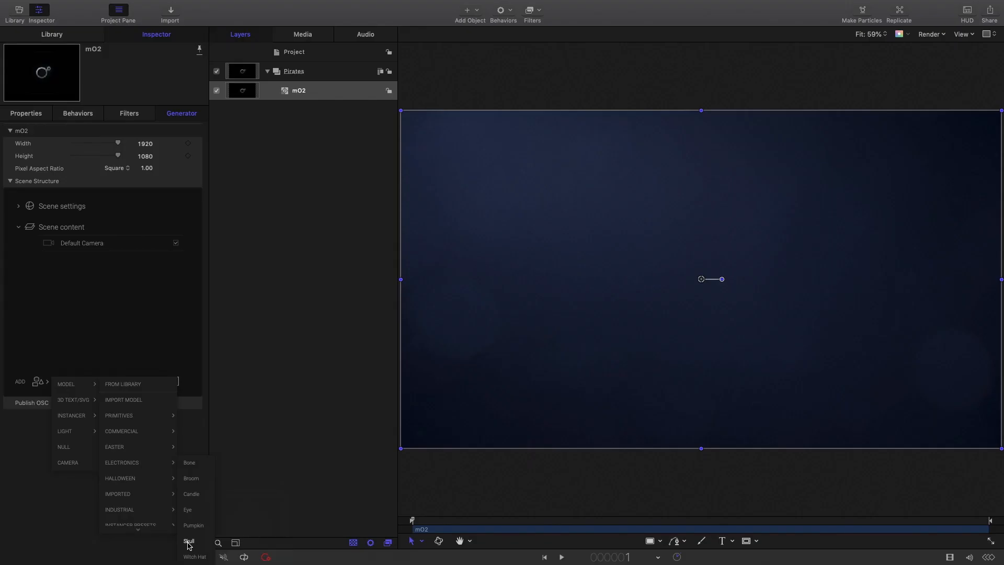
left_click(189, 545)
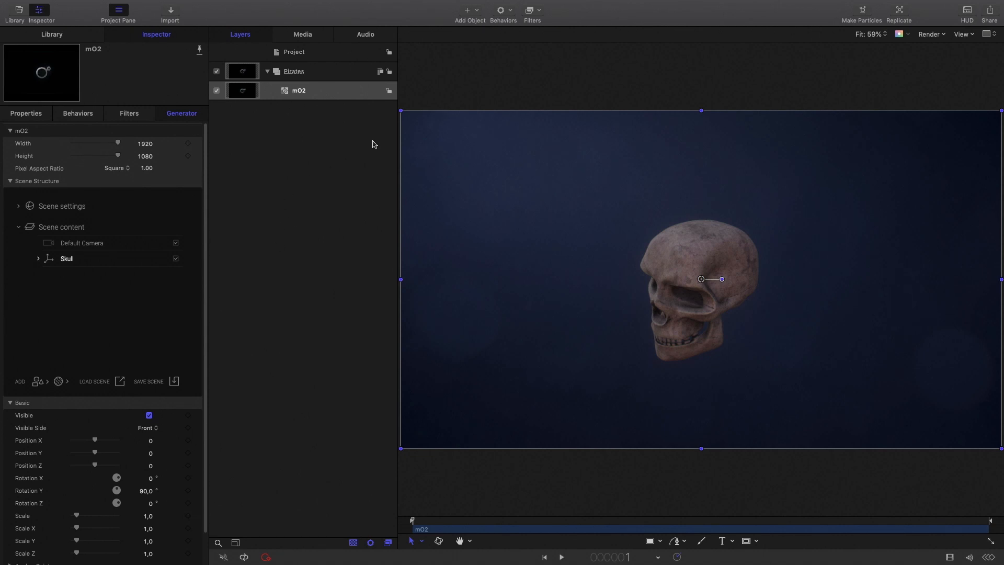
Activate on-screen 3D editing for the mO2 layer so the skull's transform handles can be used.
left_click(360, 95)
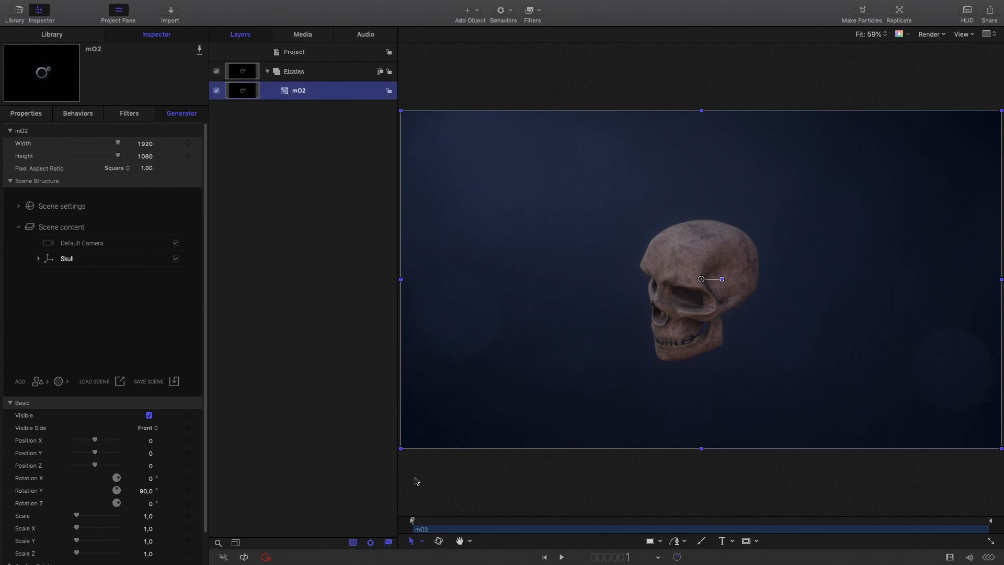
left_click(422, 542)
left_click(434, 525)
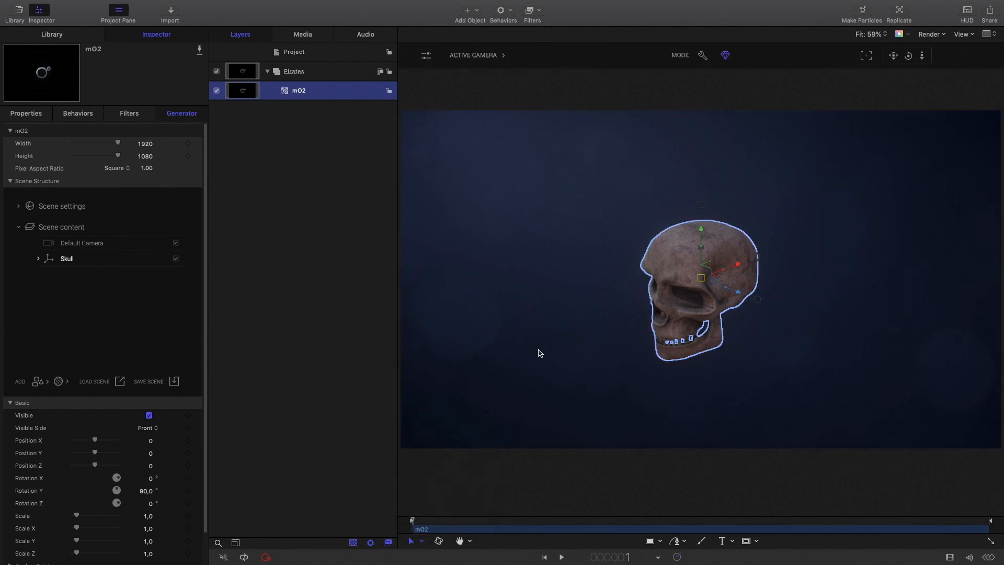
Examine the skull in the Perspective view and return to the Active Camera view.
left_click(472, 56)
left_click(470, 93)
mouse_move(909, 56)
left_mouse_down()
mouse_move(881, 50)
mouse_move(930, 55)
mouse_move(877, 46)
mouse_move(910, 56)
mouse_move(928, 48)
mouse_move(909, 55)
left_mouse_up()
left_click(471, 55)
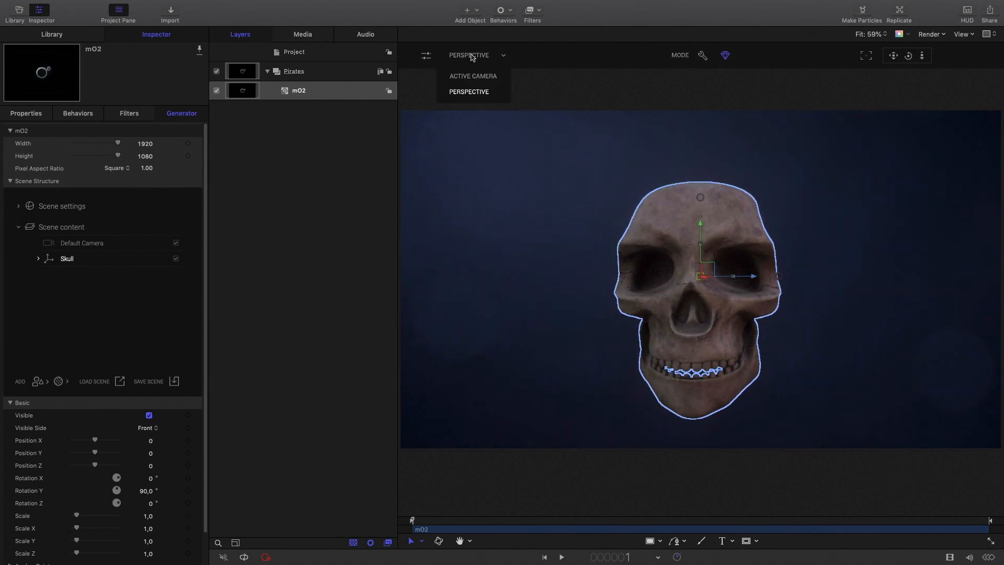
left_click(470, 77)
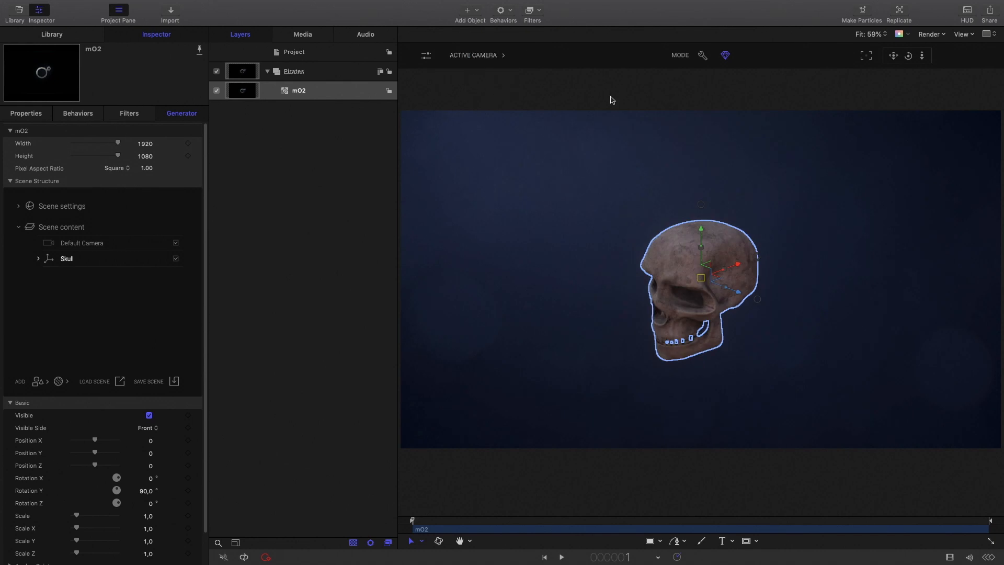
Rotate the skull to face the camera, scale it to about 1.36 and raise it to about 0.13 in Position Y.
left_click_drag(757, 299, 701, 281)
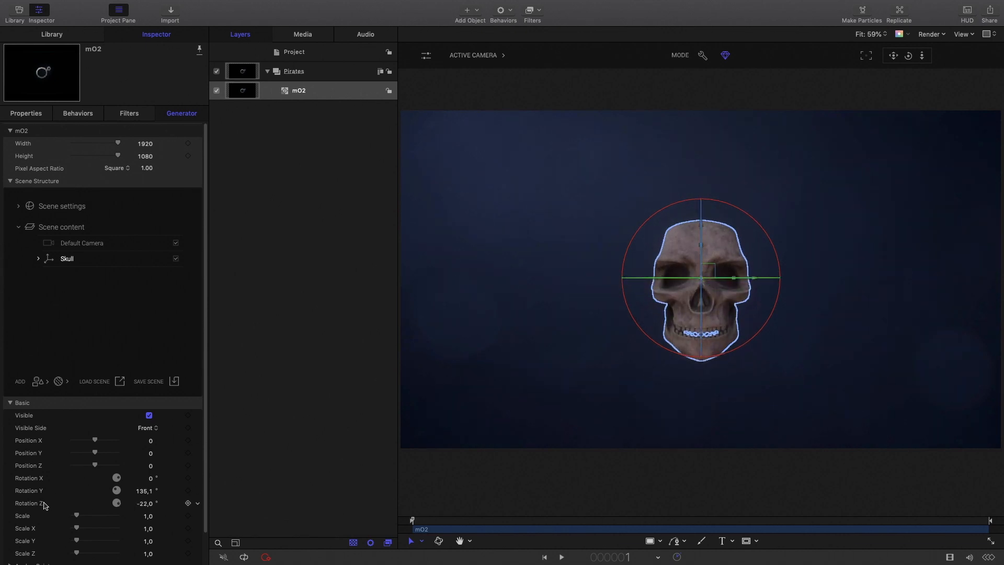
left_click_drag(78, 517, 80, 521)
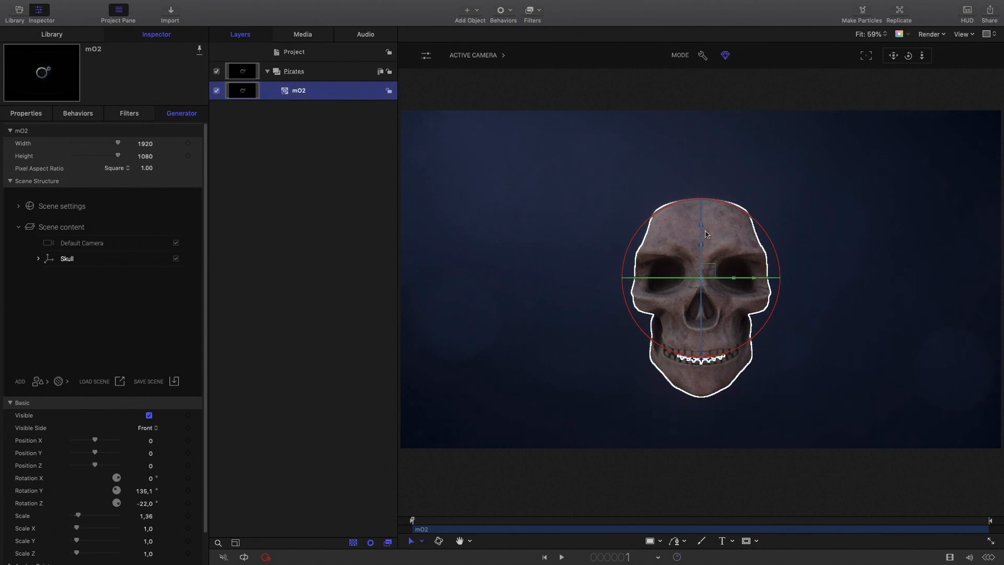
left_click_drag(701, 230, 702, 209)
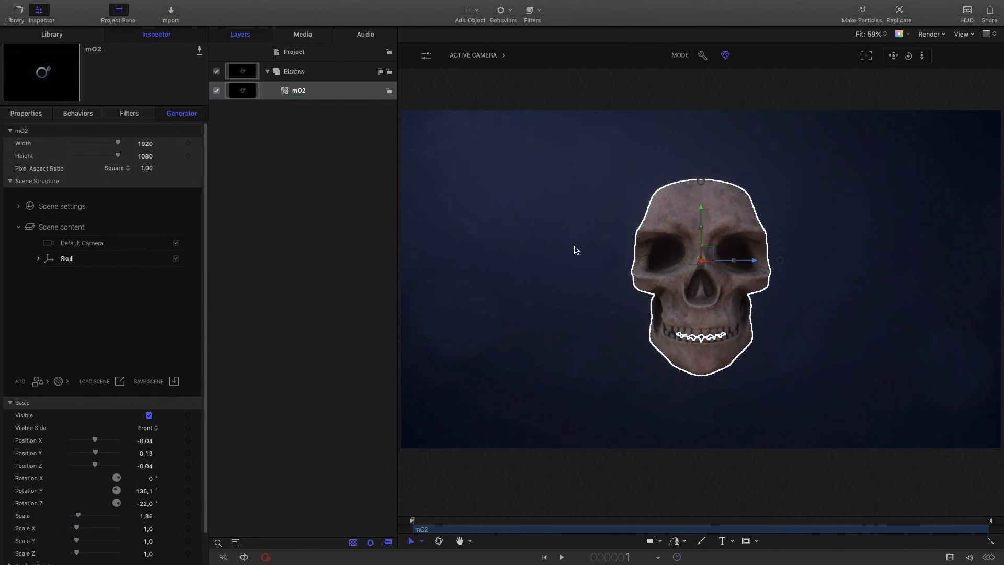
Add the Bone model from the Halloween category to the scene.
left_click(38, 381)
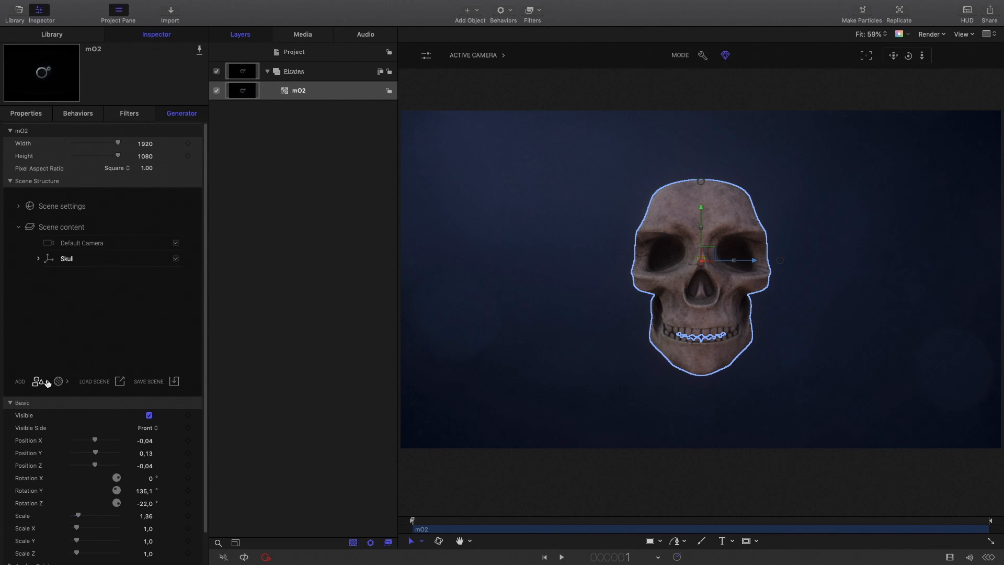
mouse_move(69, 387)
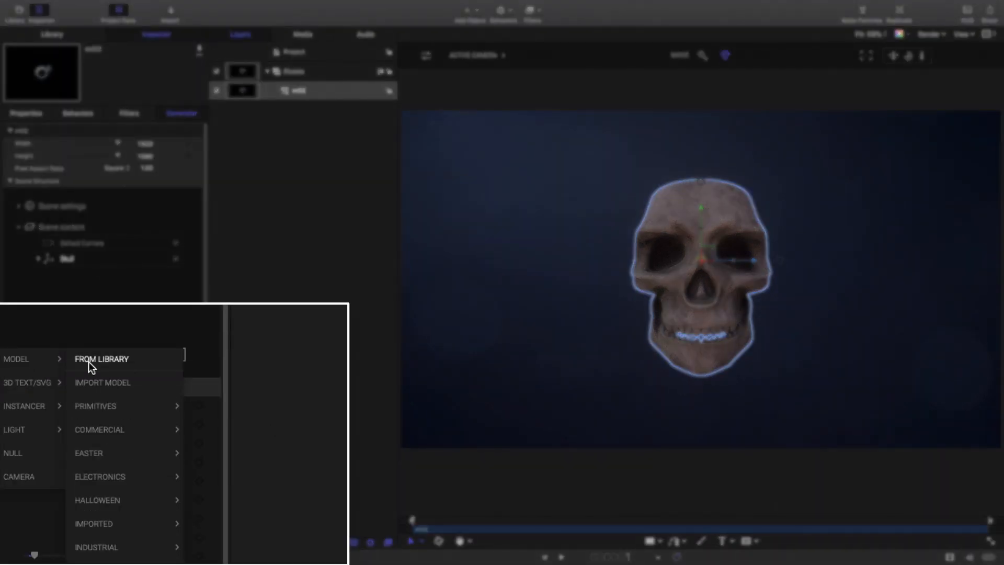
mouse_move(109, 502)
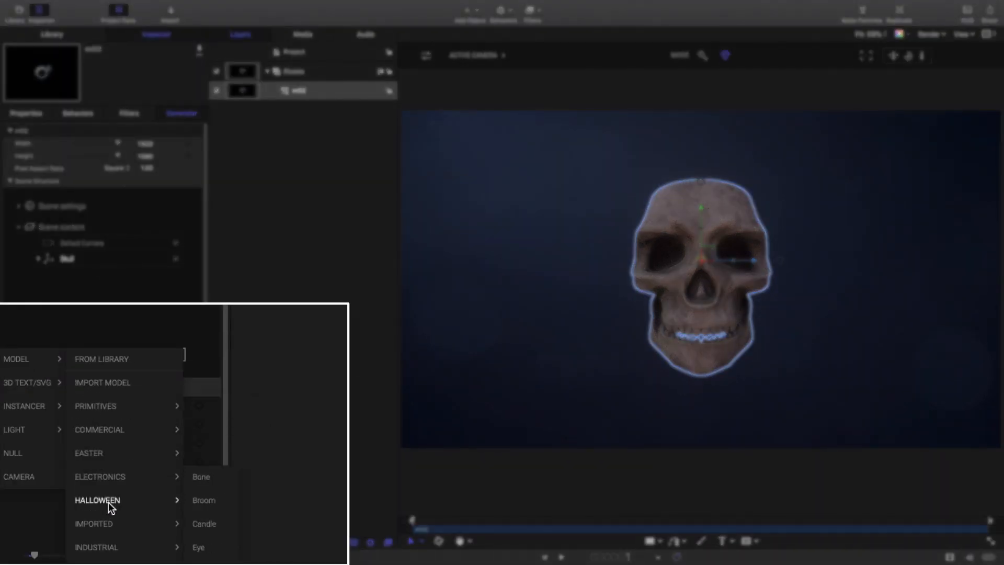
left_click(203, 482)
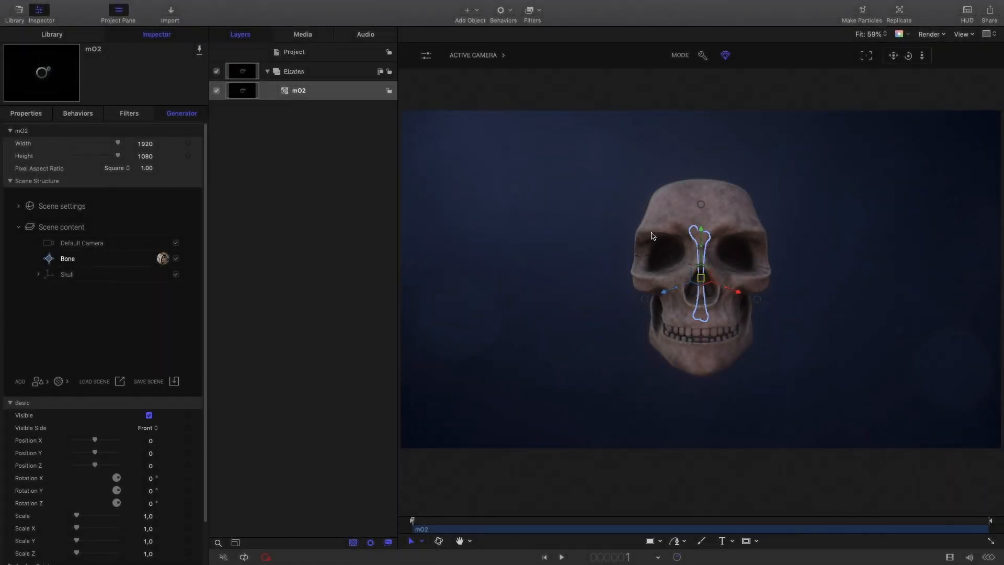
Scale the bone to about 3.45 and rotate it diagonally behind the skull, about 45° in Y and 47.6° in Z.
left_click_drag(77, 518, 86, 518)
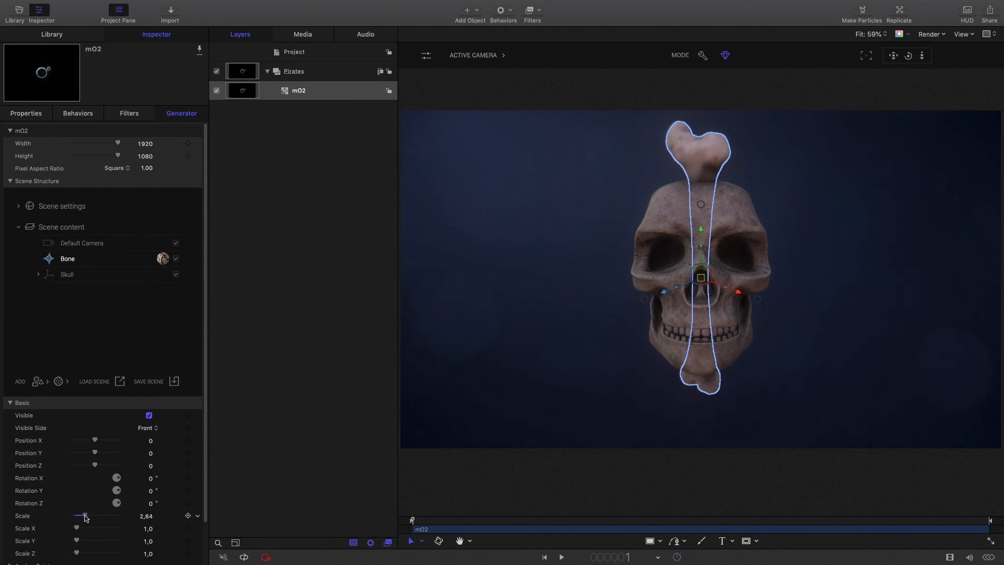
left_click(701, 204)
left_click_drag(662, 306, 601, 253)
left_click_drag(85, 516, 87, 516)
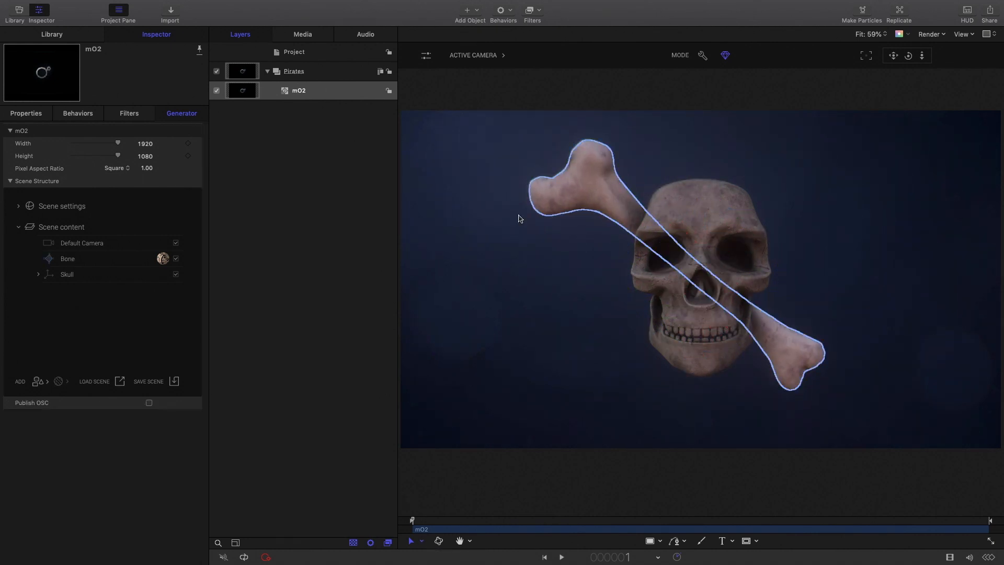
Duplicate the bone and rotate the copy to about -43.5° in Z, shifting it to form an X with the first bone.
right_click(71, 262)
left_click(81, 256)
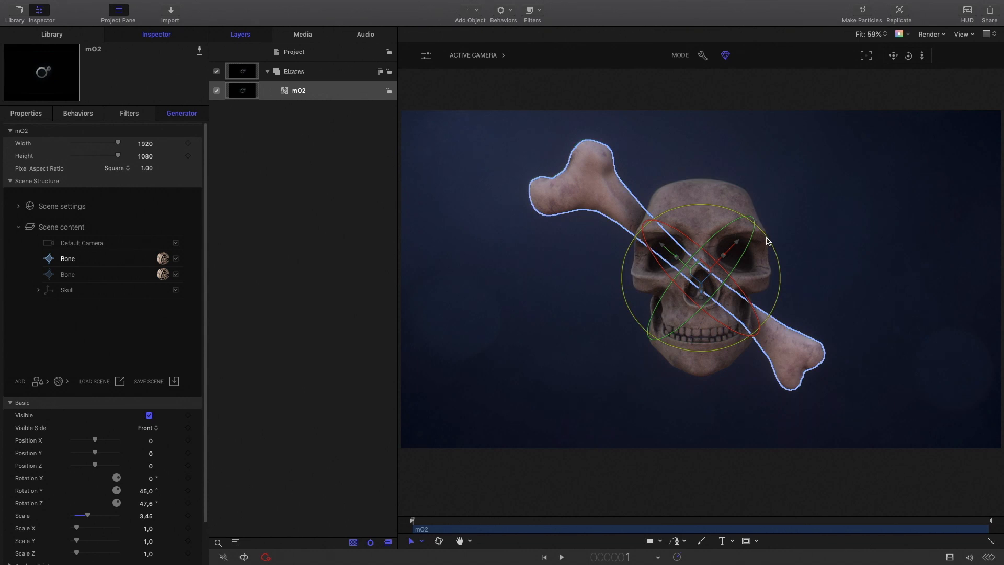
left_click_drag(773, 251, 728, 370)
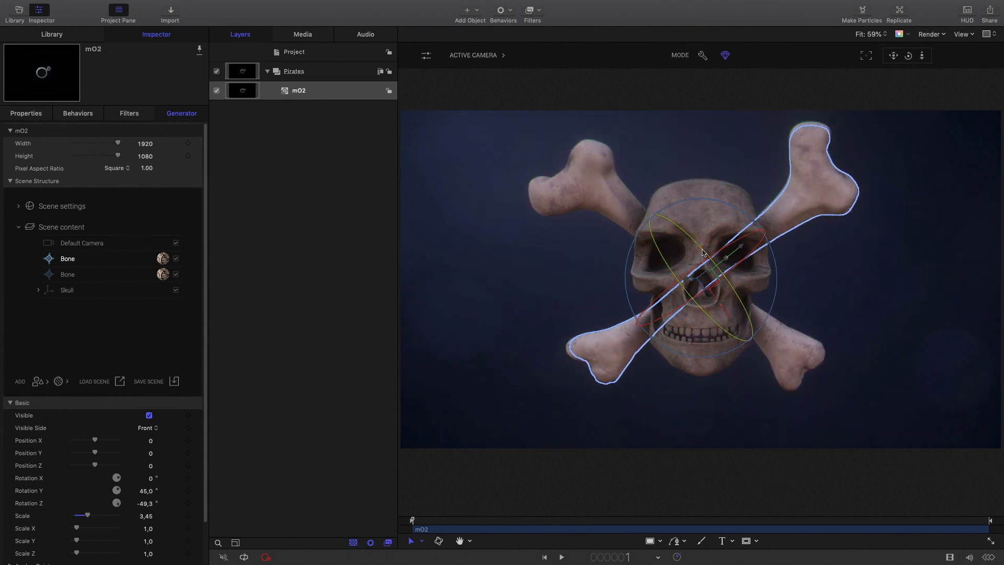
left_click_drag(740, 250, 737, 254)
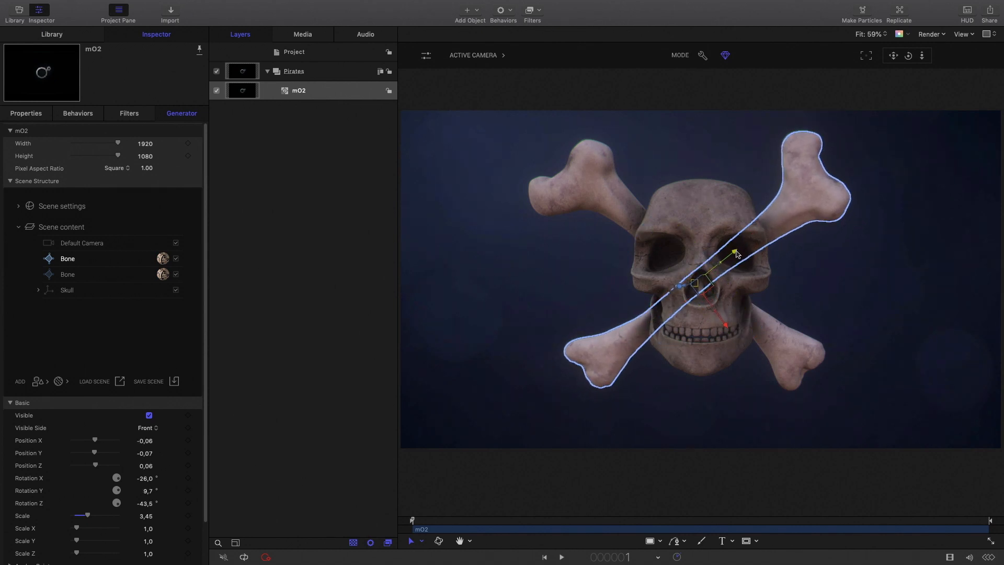
Slide the second bone along its length to line up with the first, using a temporary grid overlay as a guide.
left_click(969, 36)
left_click(953, 64)
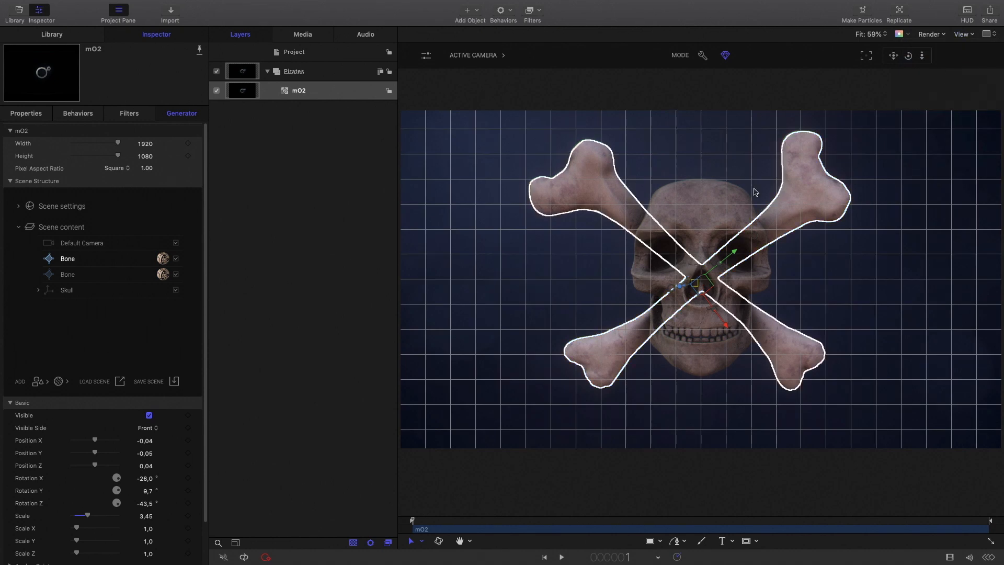
left_click_drag(730, 254, 726, 261)
left_click(880, 92)
left_click(963, 36)
left_click(951, 64)
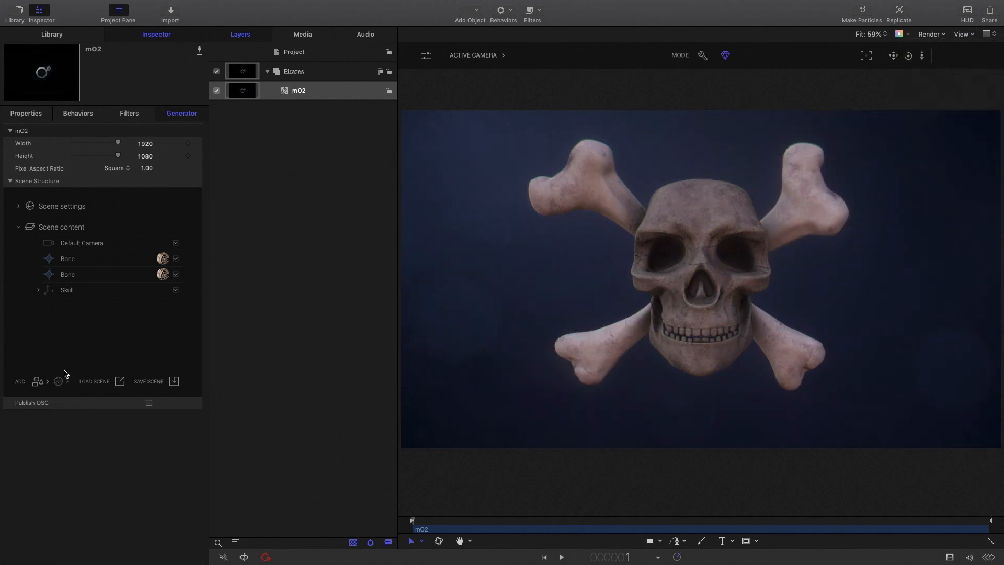
Hide both bones and the skull in the scene content.
left_click(48, 384)
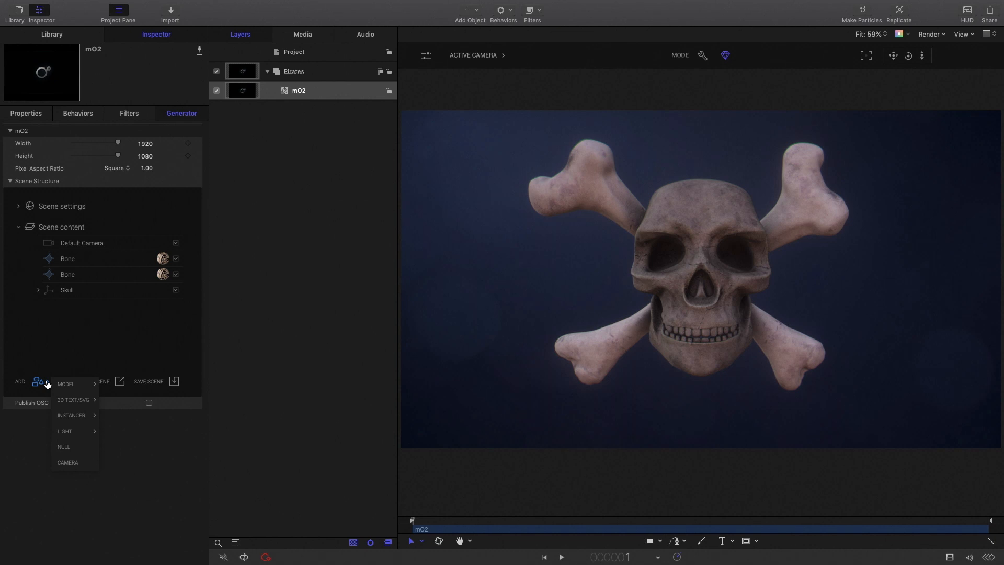
left_click(176, 258)
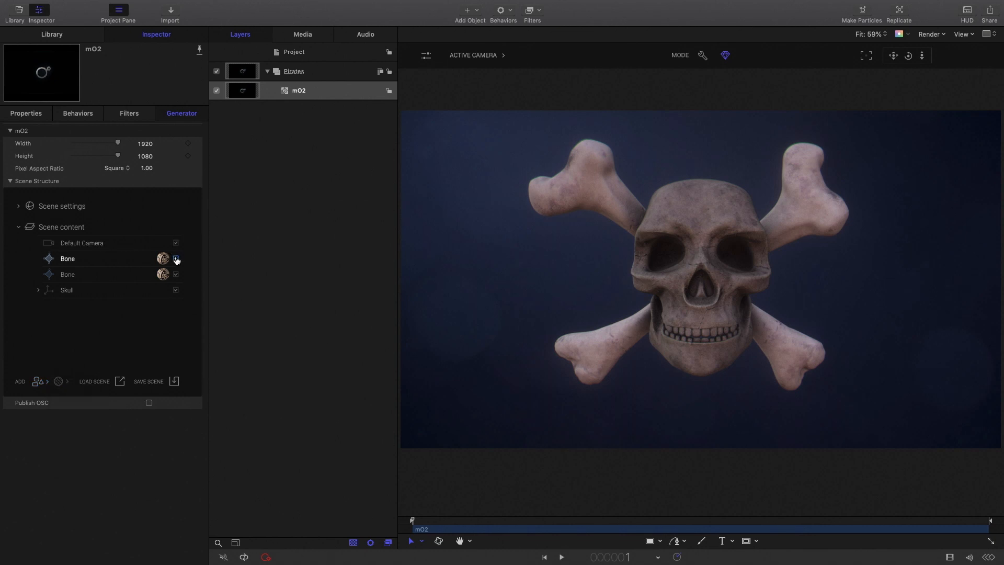
left_click(176, 274)
left_click(176, 290)
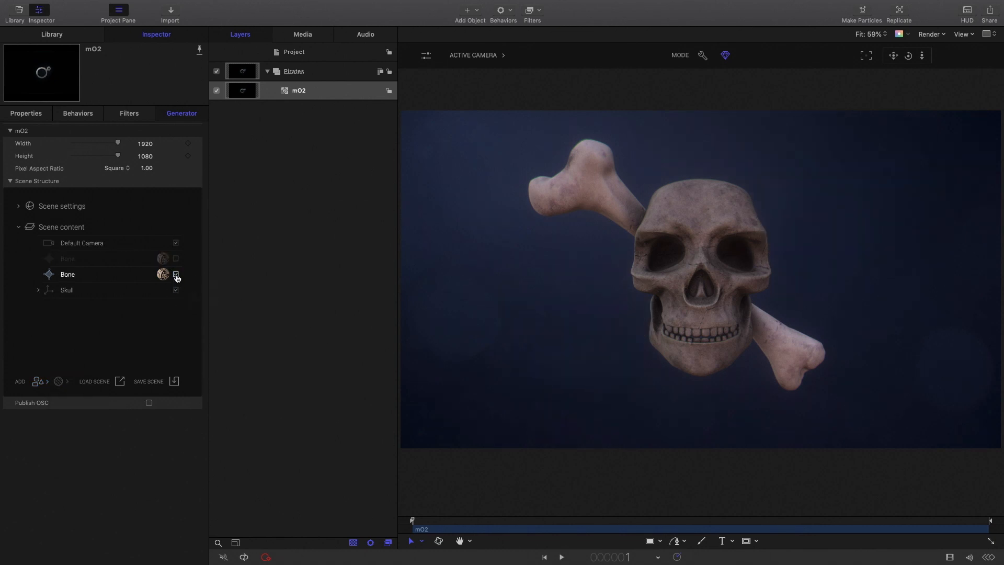
left_click(176, 275)
left_click(176, 289)
Add the Eye model from the Halloween category to the scene.
left_click(38, 381)
mouse_move(69, 386)
mouse_move(126, 478)
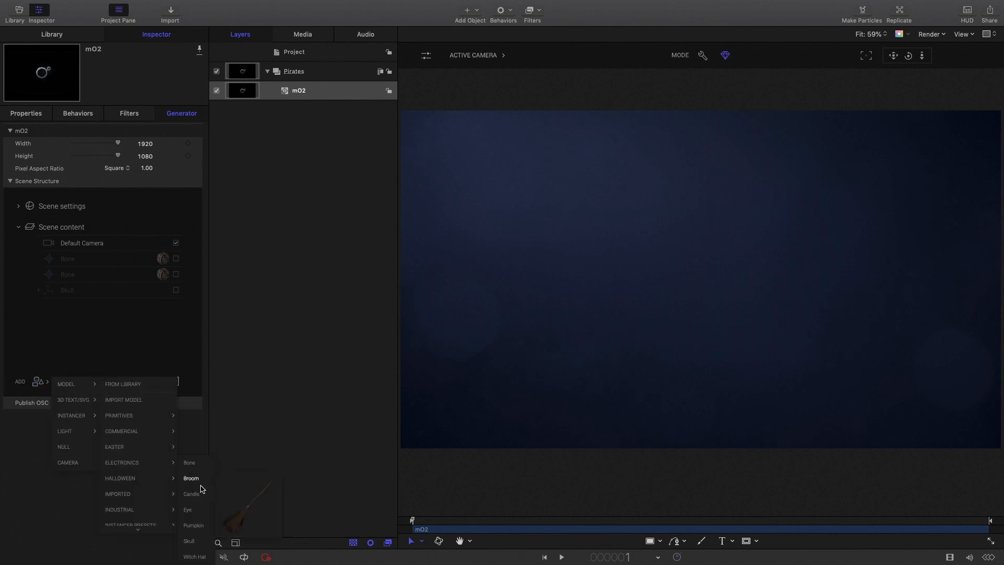
left_click(188, 510)
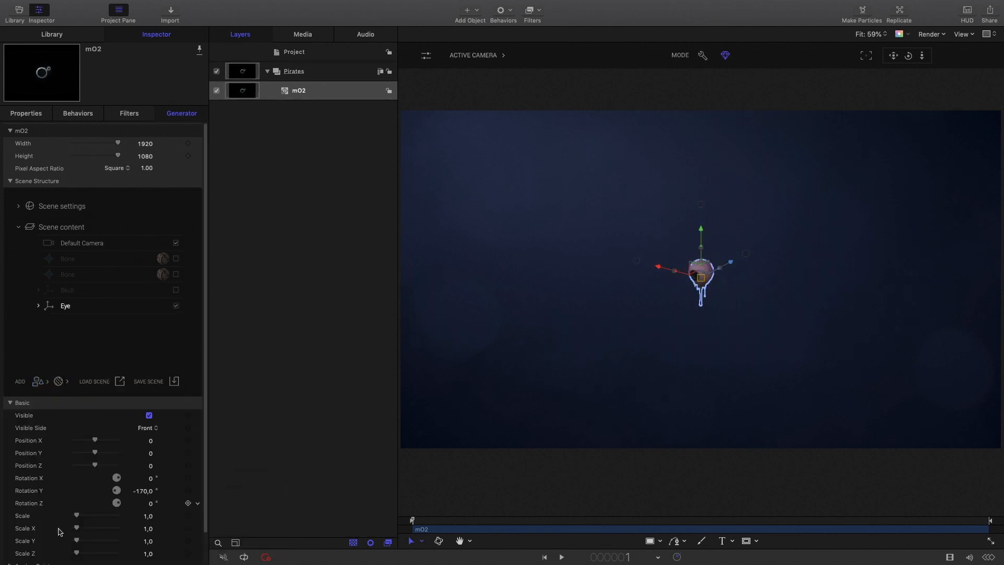
Hide the Blob part of the enlarged eye and set the eye's scale back to 1.0.
left_click_drag(78, 518, 89, 518)
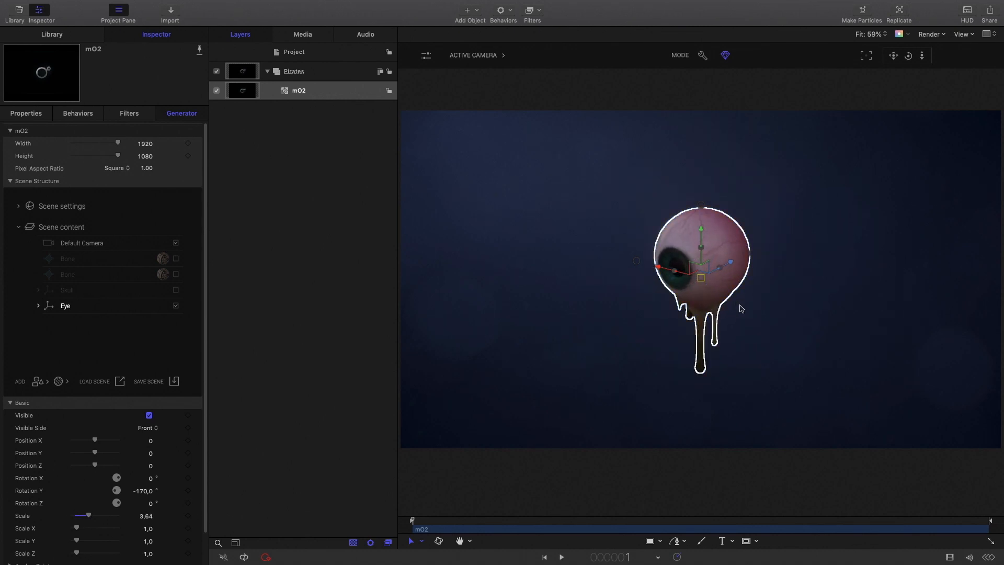
left_click(38, 305)
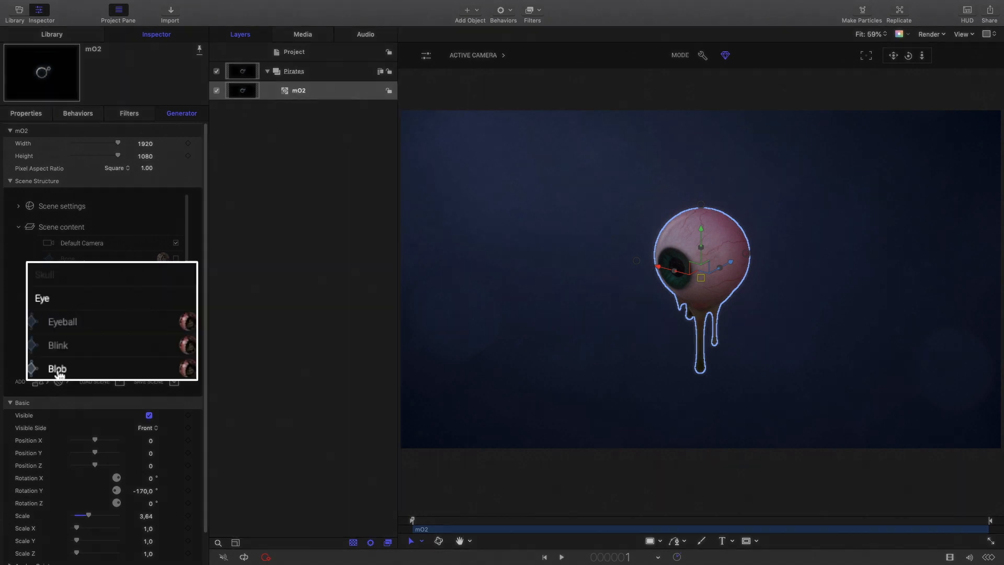
left_click(176, 354)
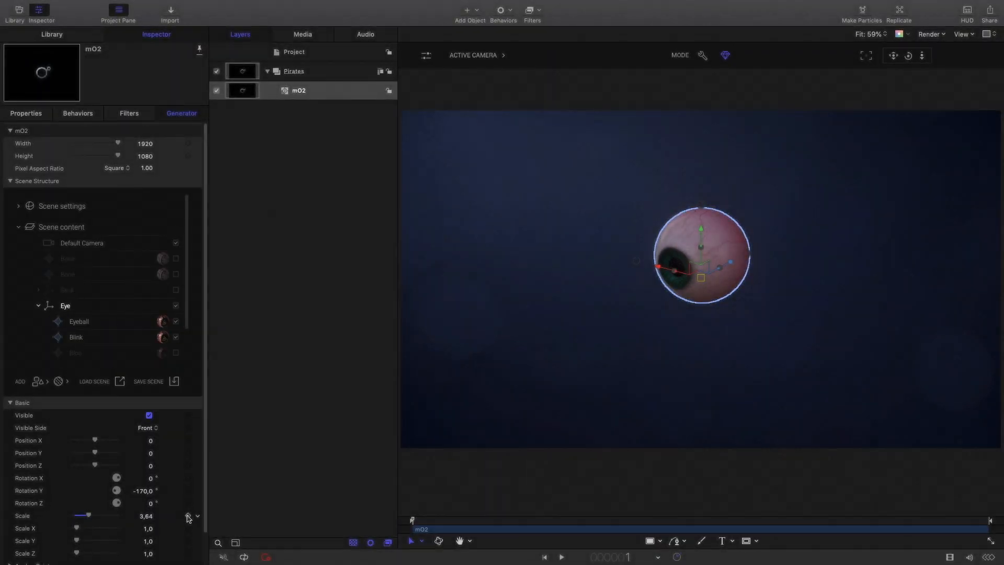
left_click(146, 517)
key("Return")
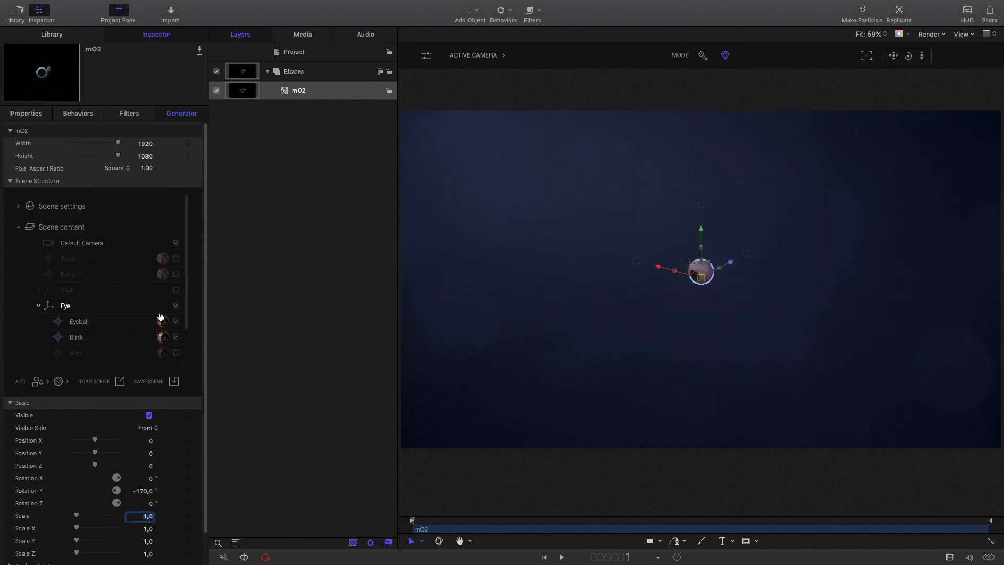
Show the skull again and position the eye in its left-hand socket, rotated about 29.3° in X and -126.5° in Y.
left_click(175, 290)
left_click(38, 305)
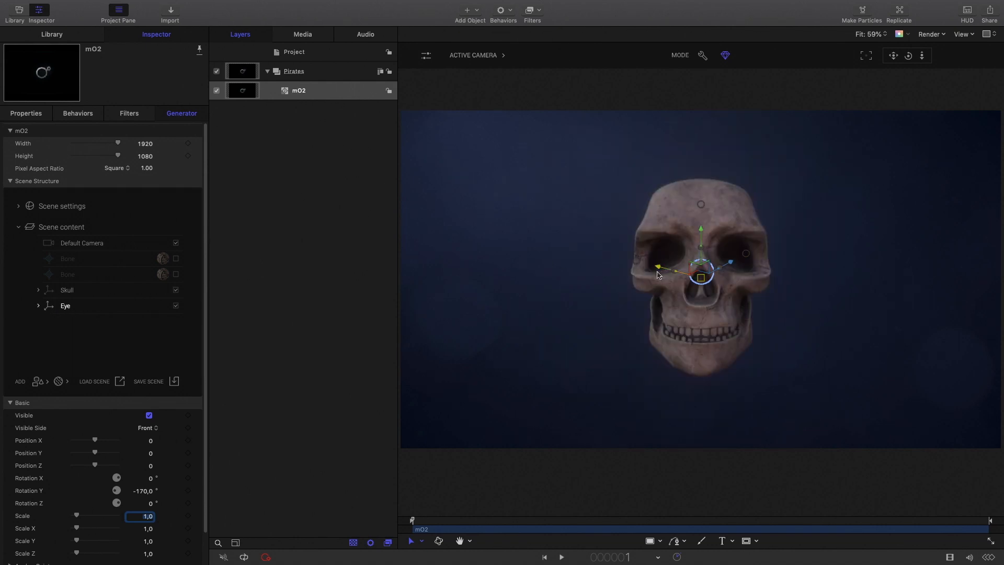
left_click_drag(695, 276, 634, 288)
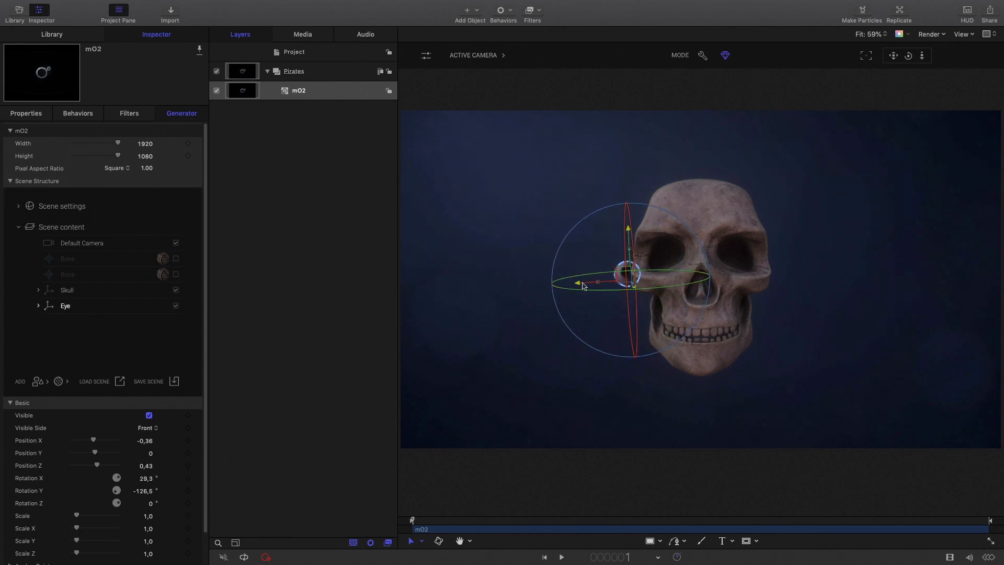
left_click_drag(629, 229, 629, 212)
left_click_drag(579, 266, 665, 271)
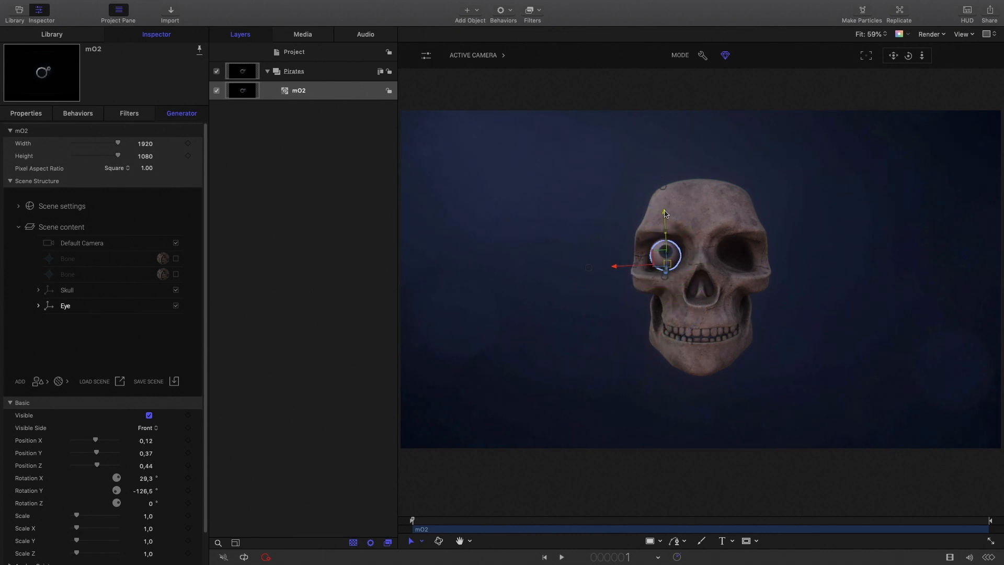
left_click(564, 226)
left_click(68, 307)
left_click(549, 253)
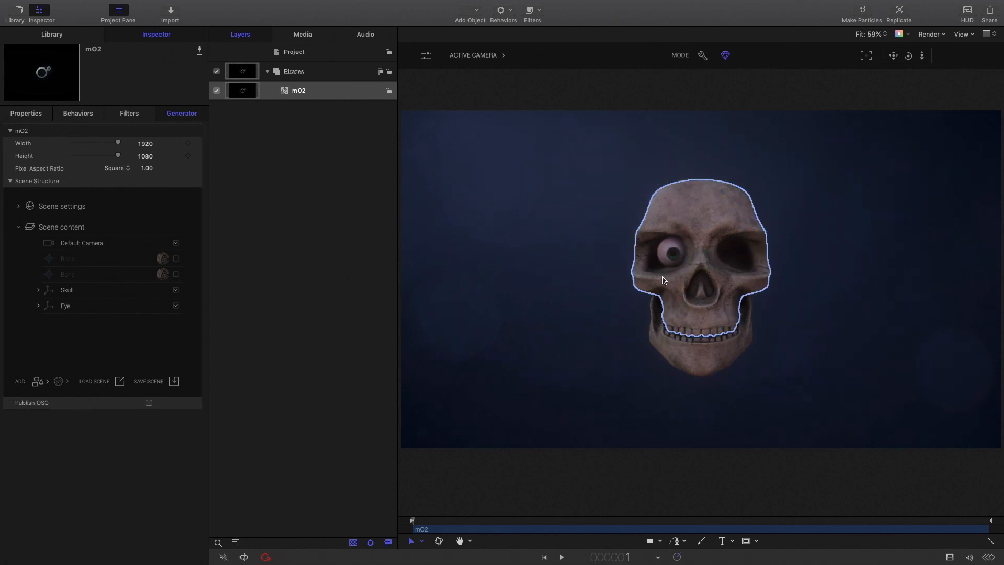
Examine how the eye sits in its socket from the perspective view, and return to the active camera.
left_click(476, 56)
left_click(471, 93)
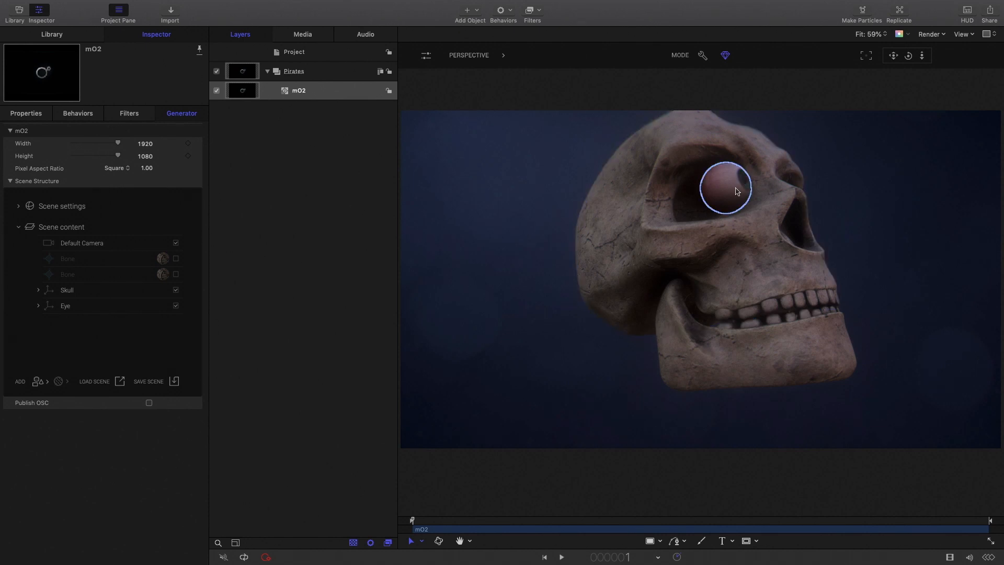
left_click(46, 304)
left_click(469, 55)
left_click(480, 204)
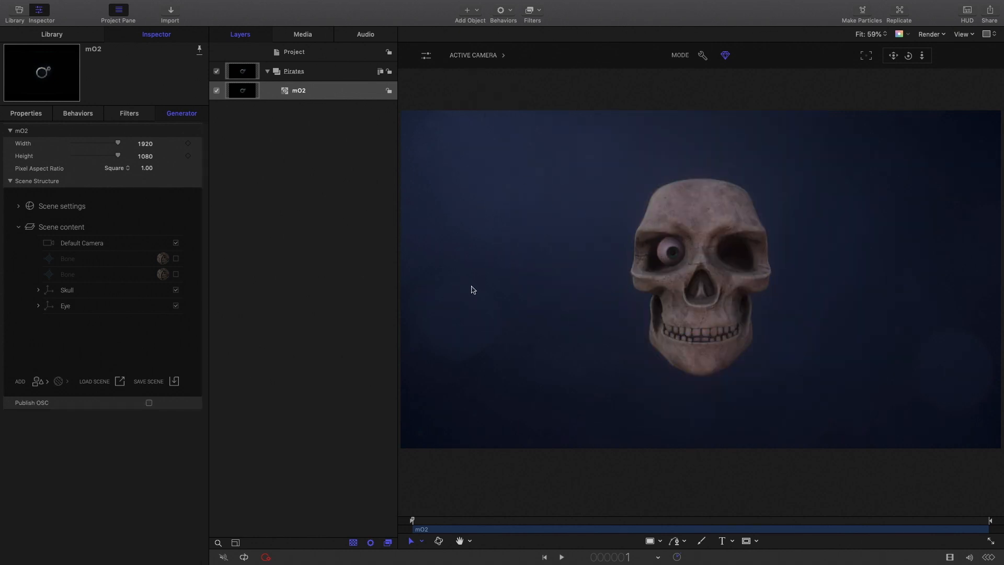
Rename the eye as Eye_left, duplicate it and name the copy Eye_right.
left_click(70, 306)
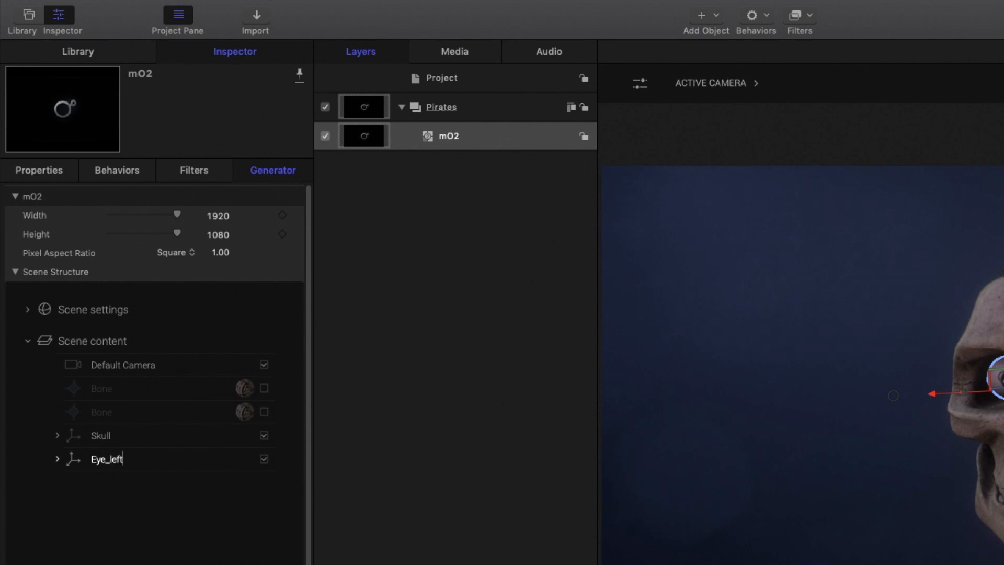
right_click(112, 463)
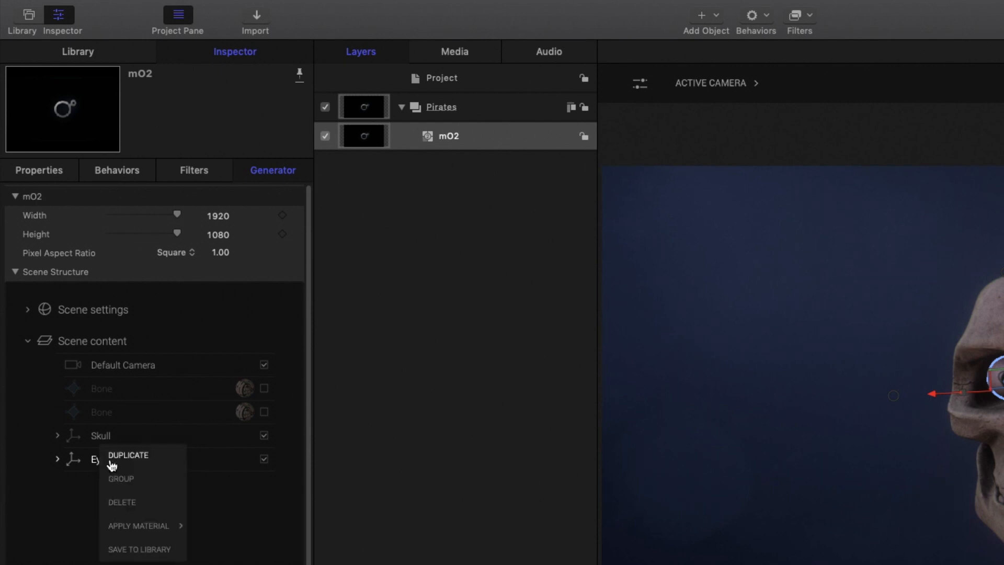
left_click(135, 461)
double_click(122, 483)
key("BackSpace")
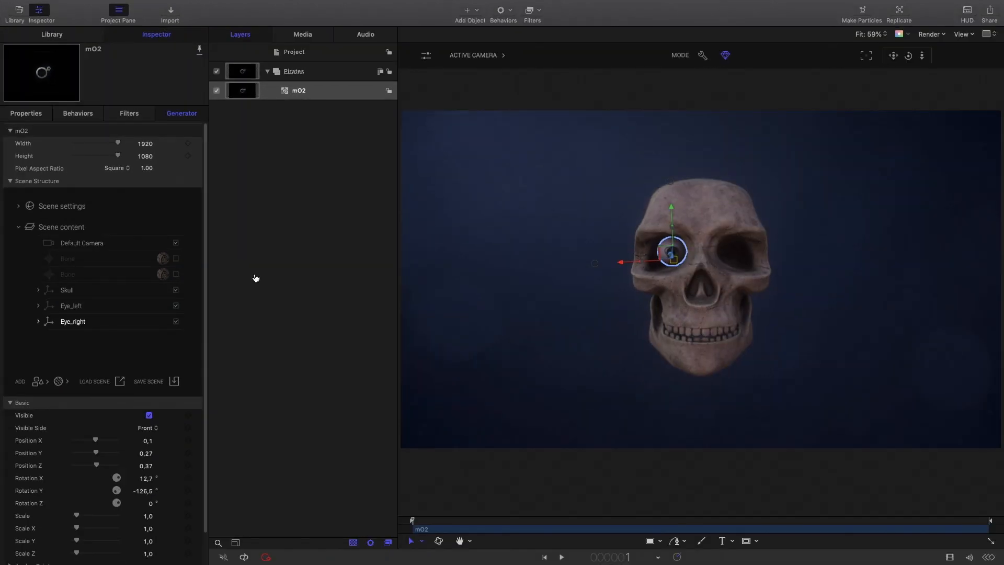
Place Eye_right in the skull's empty socket, at about 0.33 in X and 0.26 in Y, and show both bones again.
left_click_drag(620, 263, 678, 266)
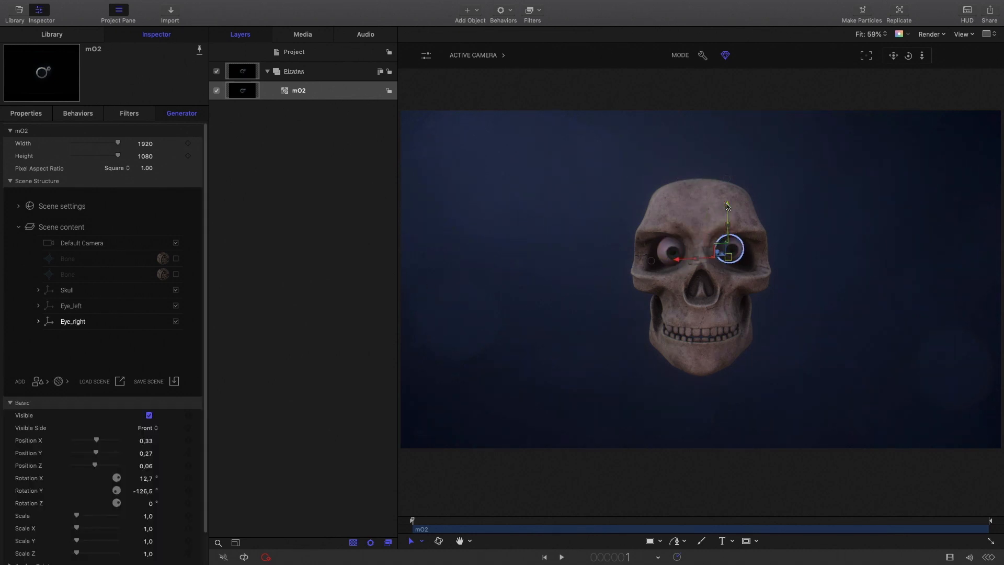
left_click(547, 243)
left_click(78, 322)
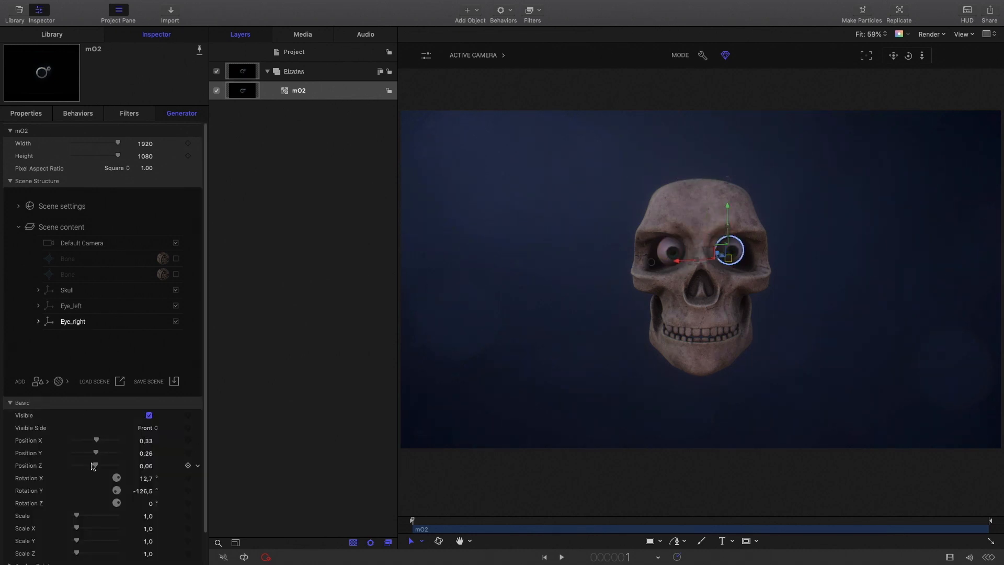
left_click(426, 275)
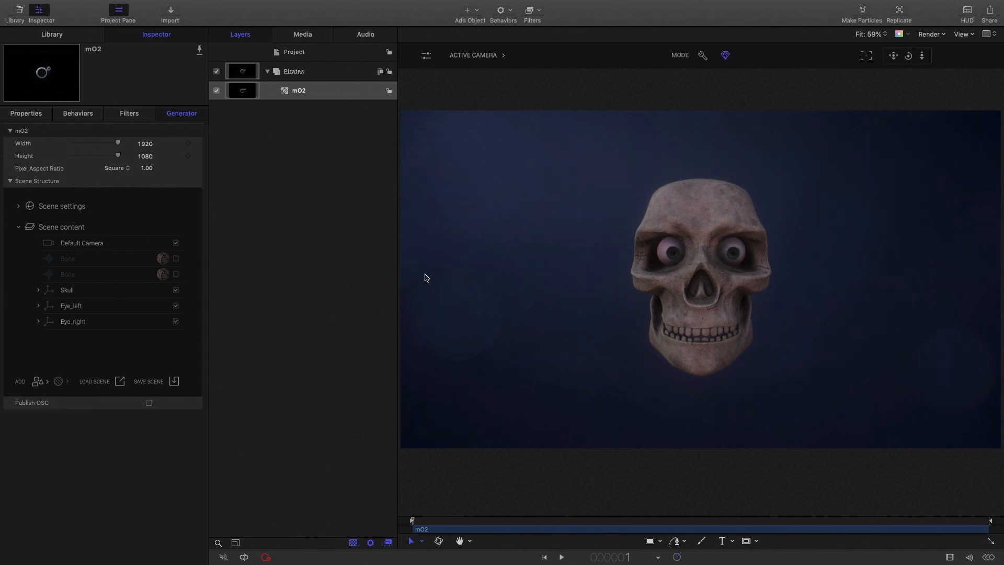
left_click(177, 274)
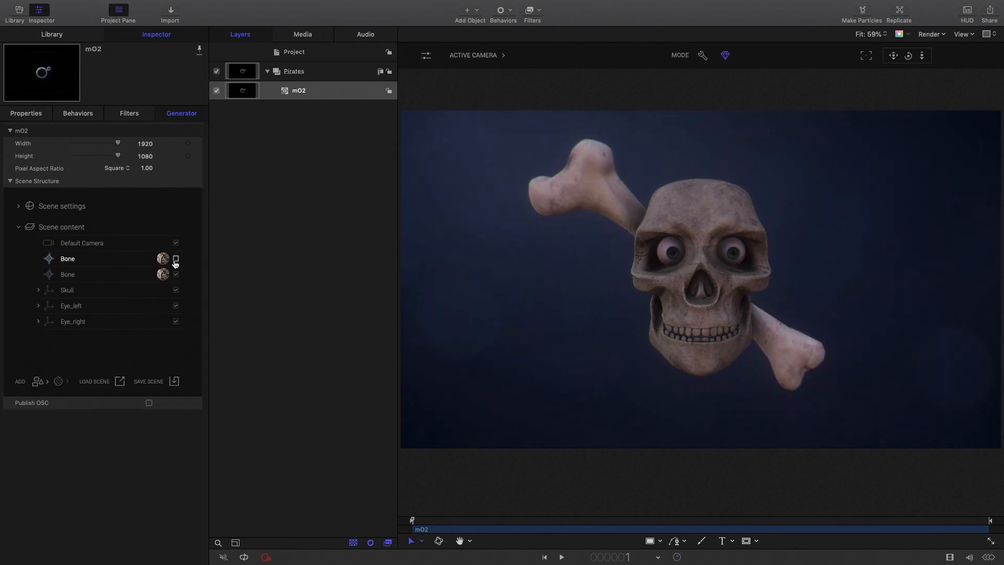
left_click(176, 259)
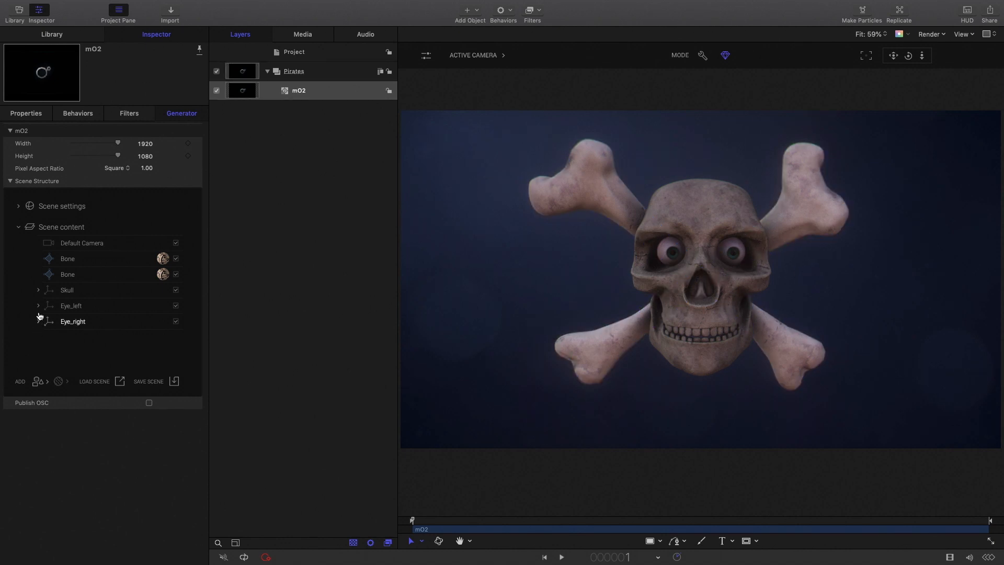
Select the skull's Jaw part, switch to the Transform tool and try out opening the jaw with Rotation Z.
left_click(38, 290)
left_click(75, 306)
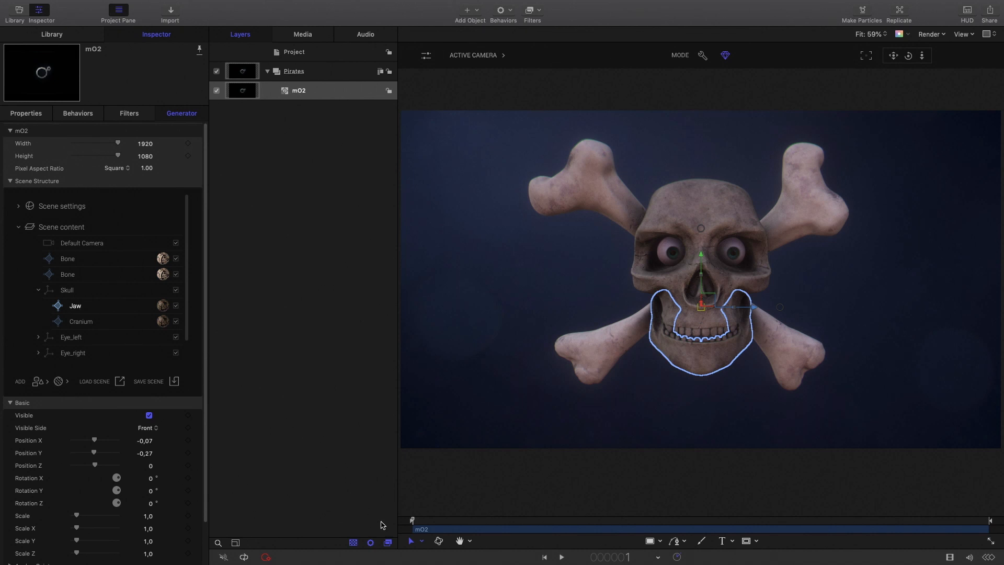
left_click(422, 541)
left_click(433, 411)
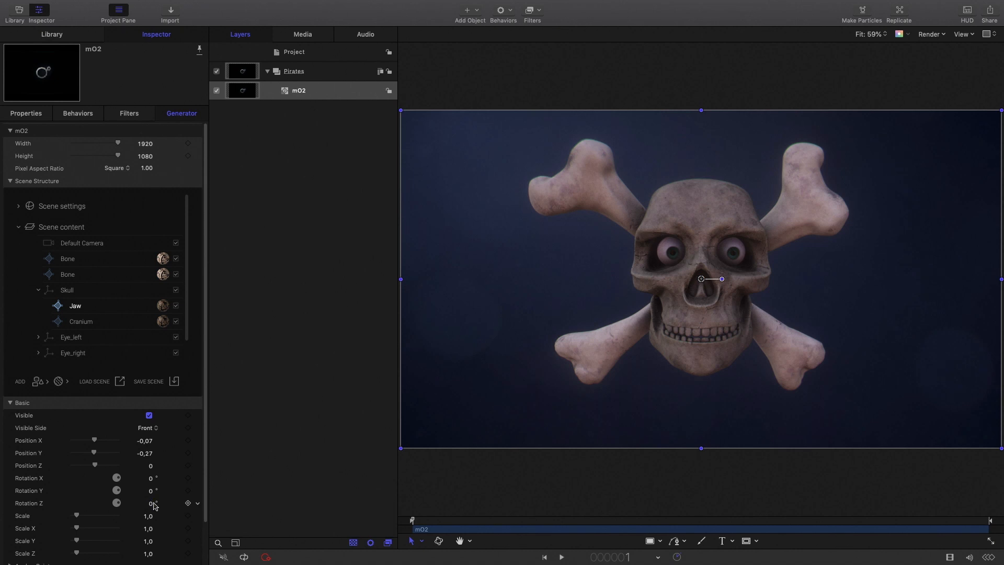
left_click_drag(151, 507, 120, 508)
Add the audio pirates file to the project as an audio track.
left_click(273, 423)
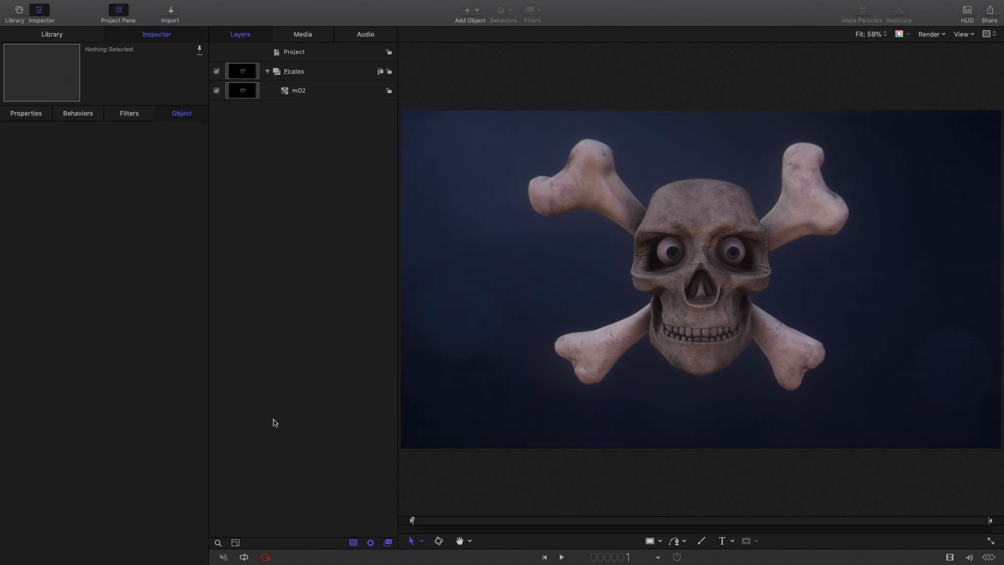
left_click(367, 36)
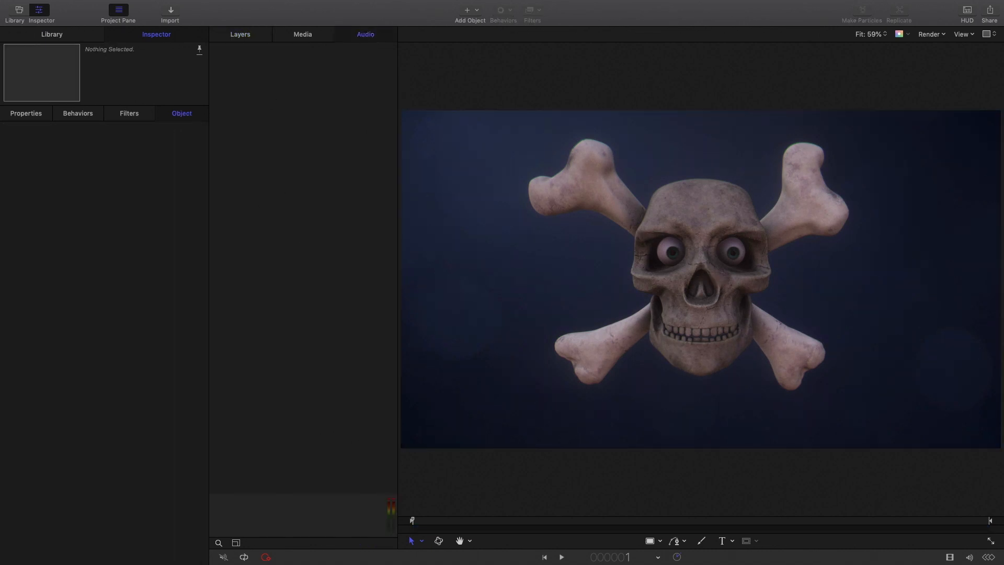
left_click_drag(523, 497, 256, 168)
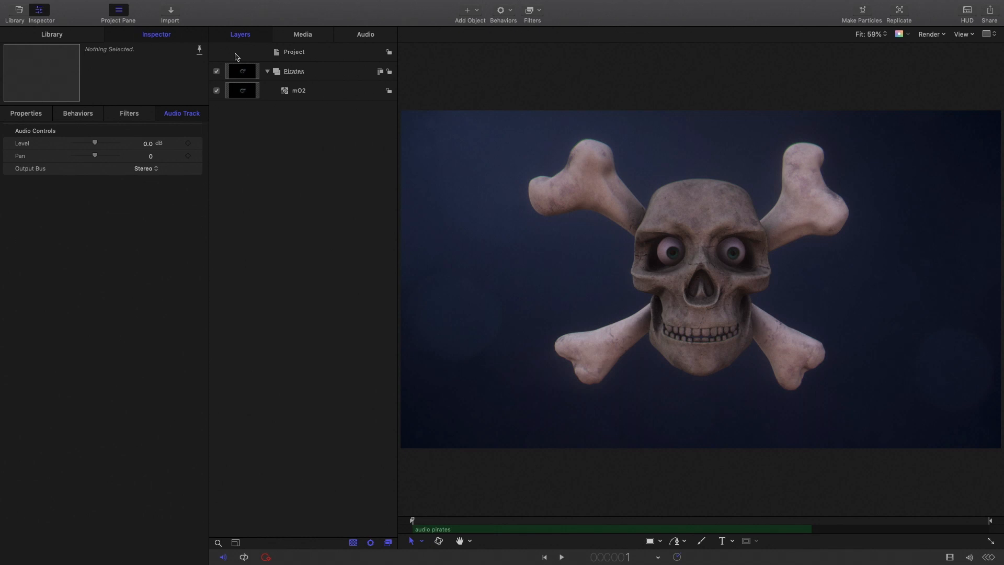
Add an Audio parameter behavior to the Jaw's Rotation Z in the mO2 generator.
left_click(325, 90)
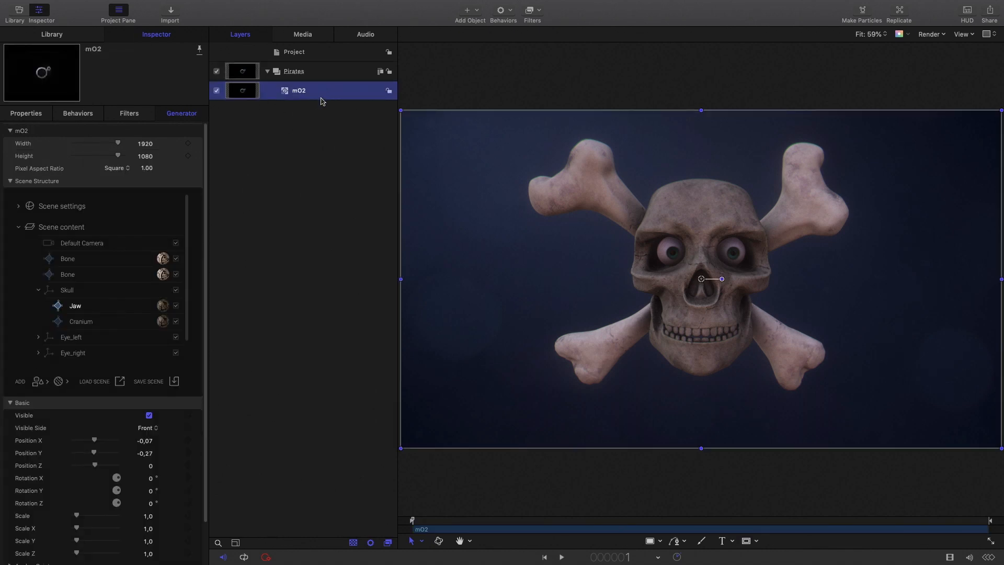
scroll(87, 432, "down", 1)
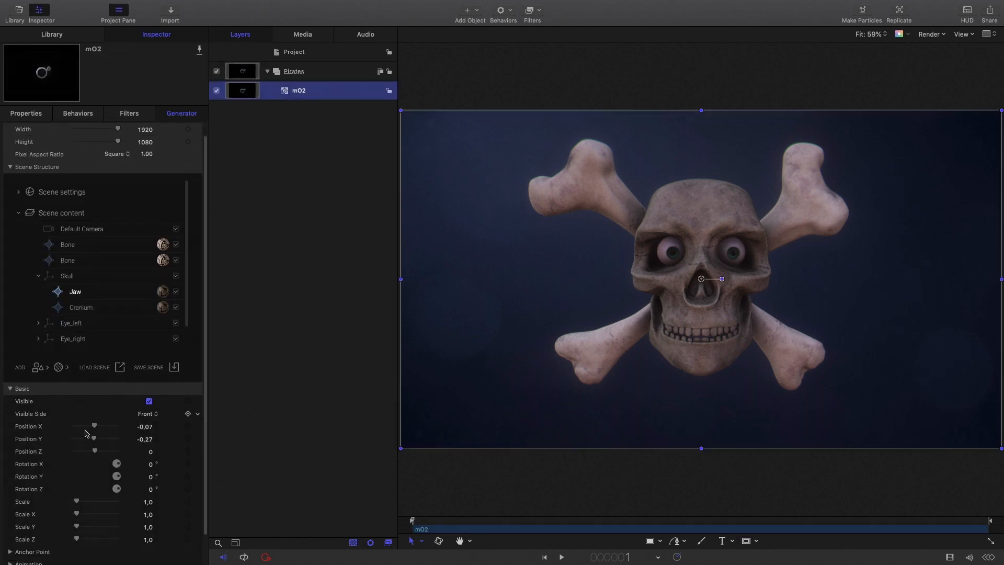
scroll(87, 433, "down", 1)
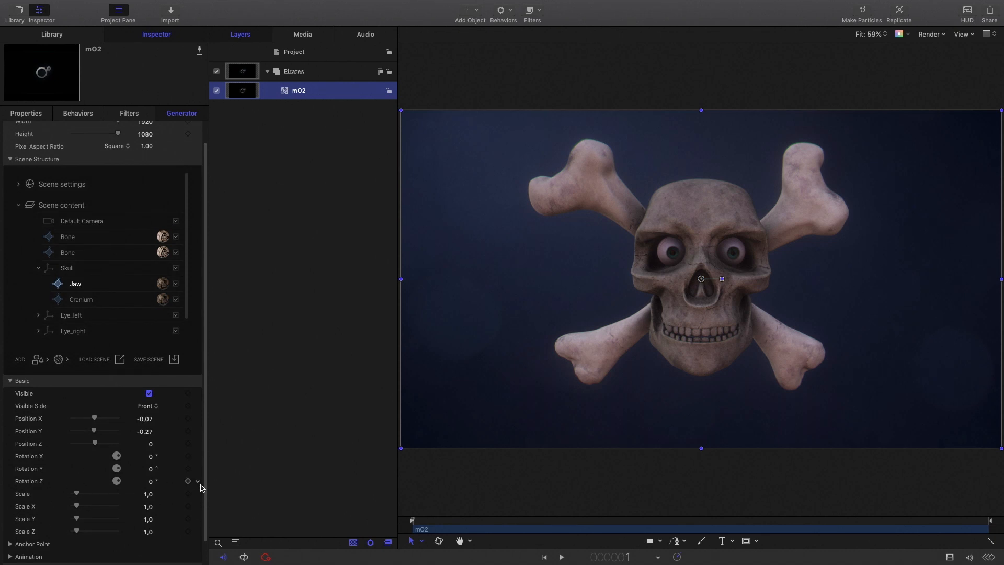
left_click(199, 481)
mouse_move(238, 523)
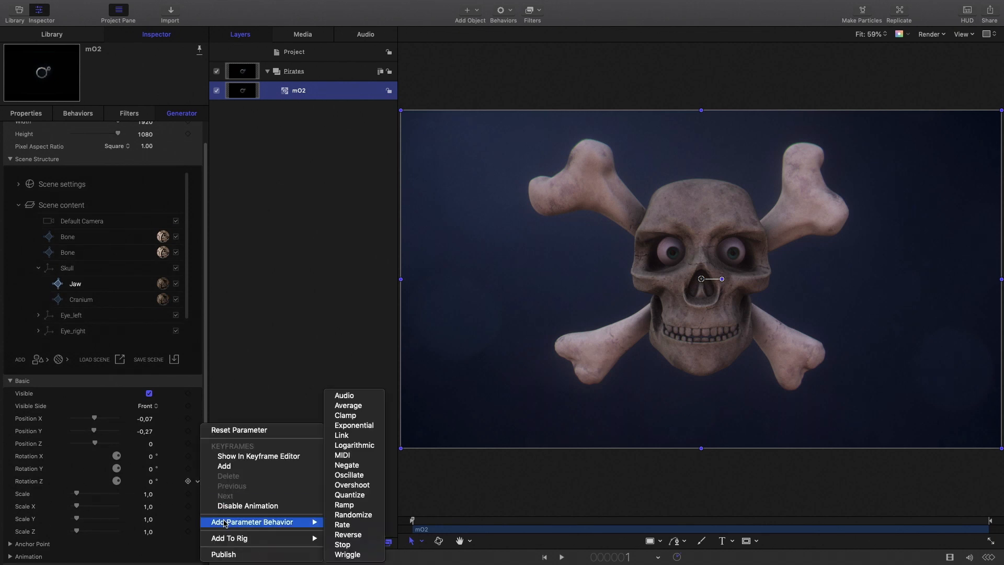
left_click(344, 396)
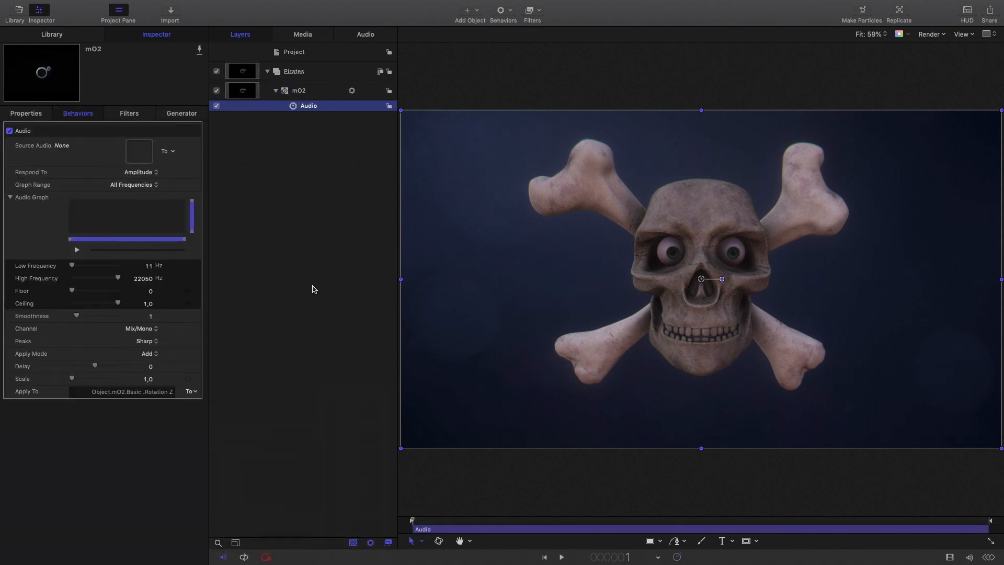
Set audio pirates as the behavior's source audio and display the Rotation Z curve in the Keyframe Editor.
left_click(171, 152)
left_click(183, 166)
left_click(989, 557)
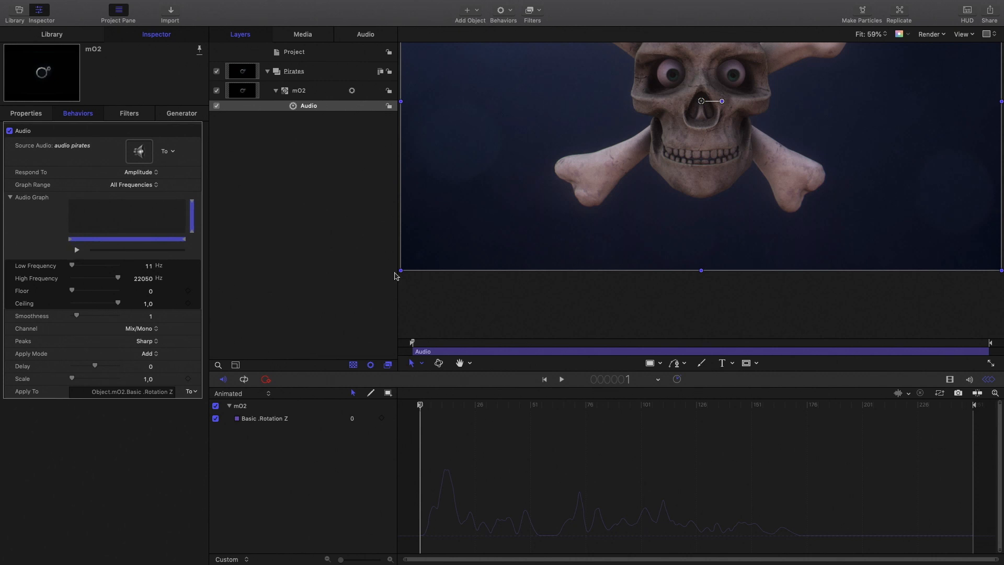
Play back and scrub the audio-driven jaw motion, returning to frame 1 with the mO2 generator selected.
left_click(561, 379)
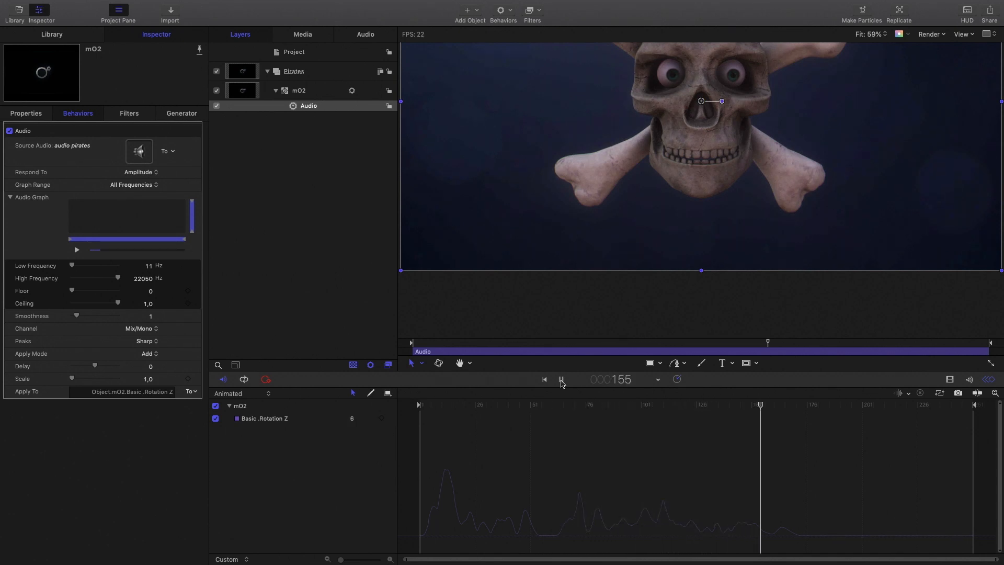
left_click(562, 379)
key("shift+z")
left_click_drag(735, 407, 398, 411)
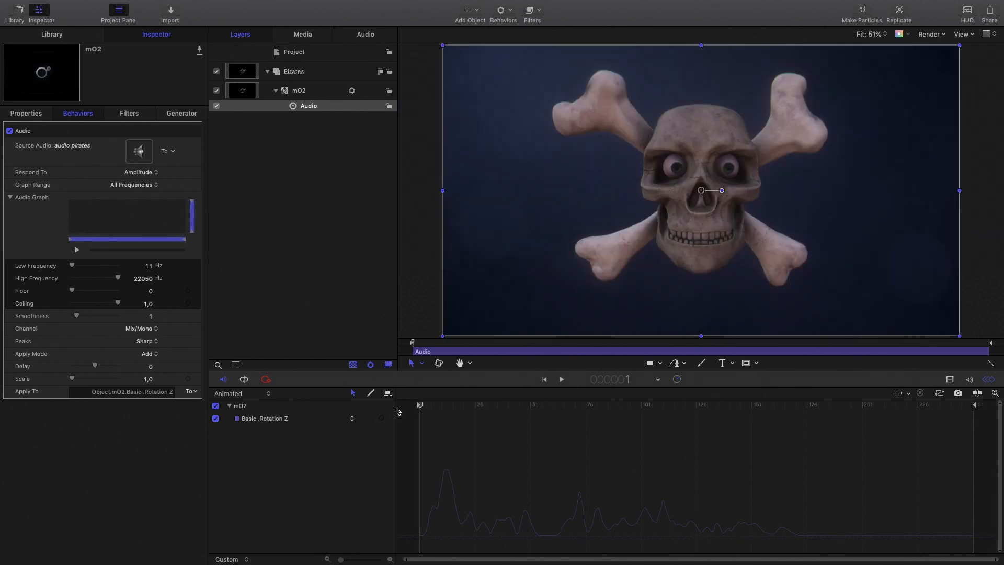
left_click(317, 92)
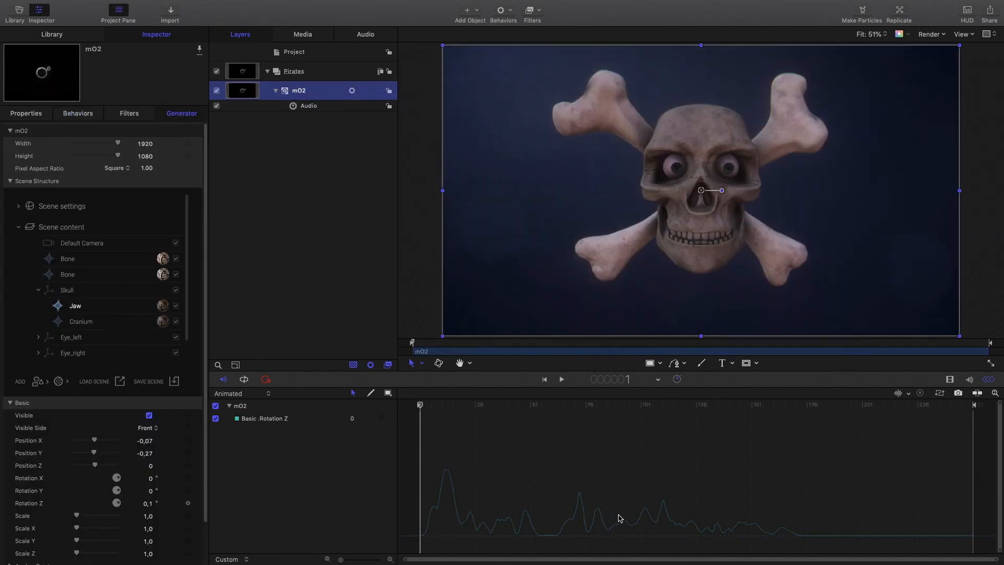
mouse_move(429, 404)
left_mouse_down()
mouse_move(688, 413)
mouse_move(413, 402)
left_mouse_up()
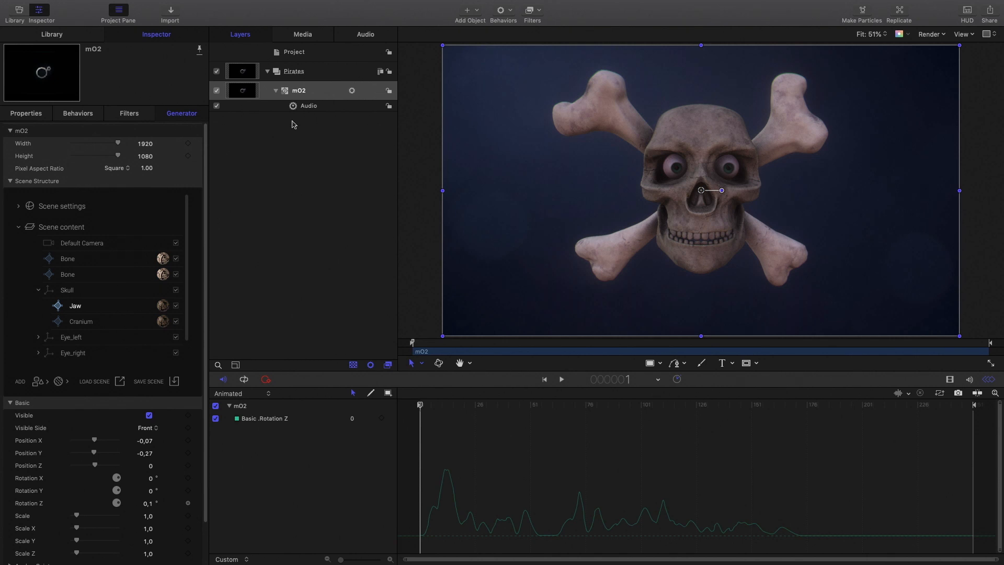
Convert the mO2 generator's Audio behavior to keyframes and fit the Rotation Z curve in the Keyframe Editor.
double_click(320, 91)
left_click(264, 421)
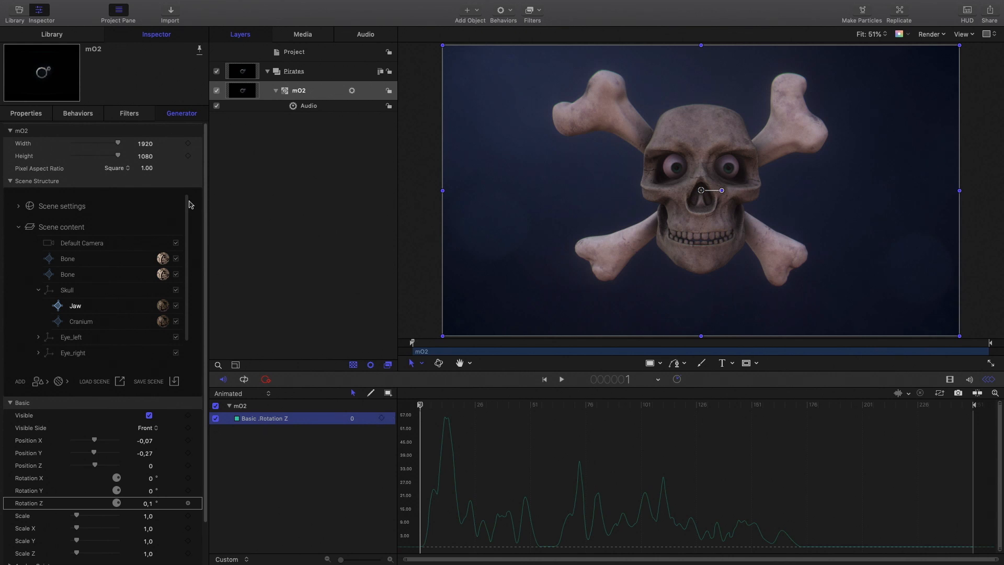
left_click(139, 5)
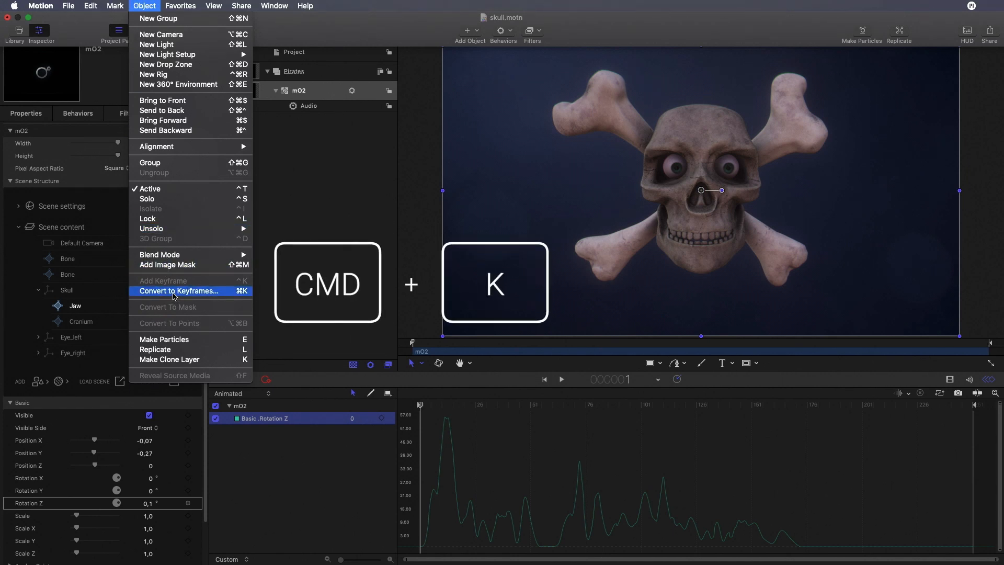
left_click(175, 296)
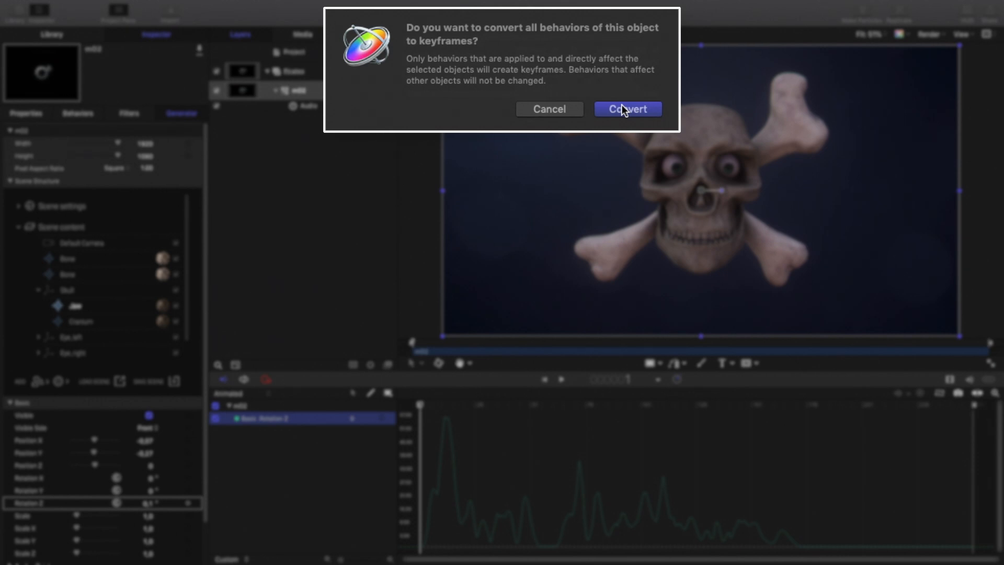
left_click(623, 108)
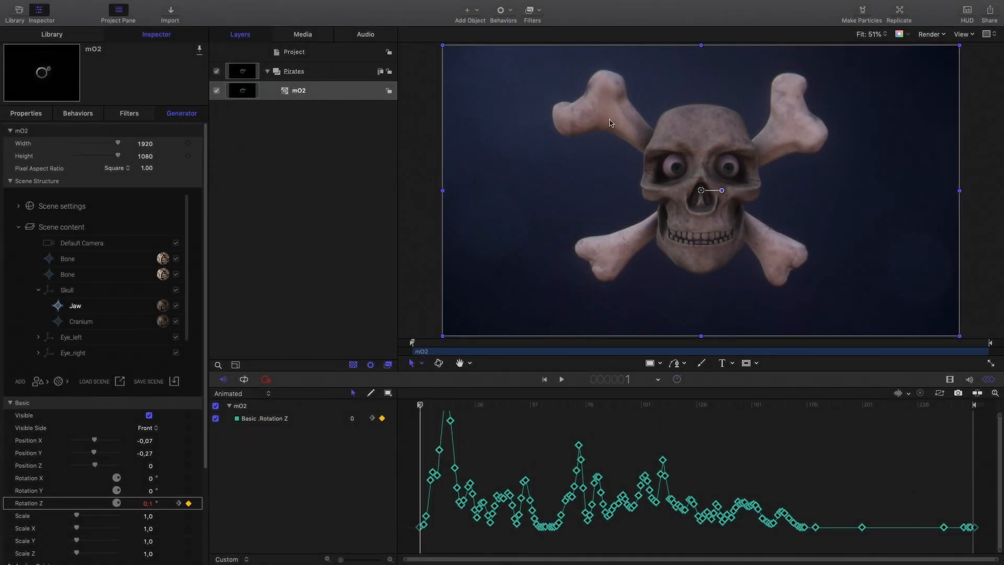
left_click(938, 394)
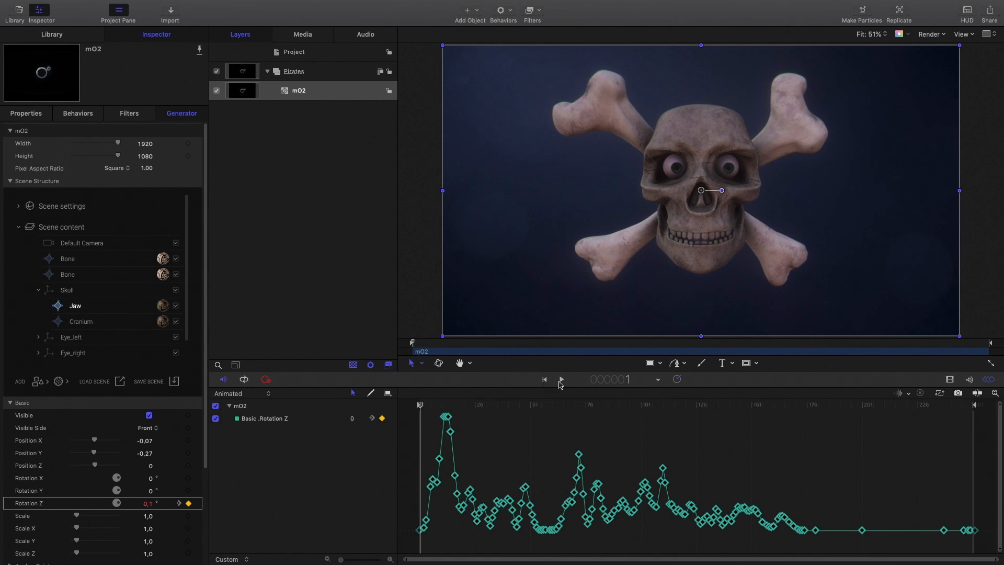
Play the keyframed jaw animation with its audio and return to frame 1.
left_click(561, 380)
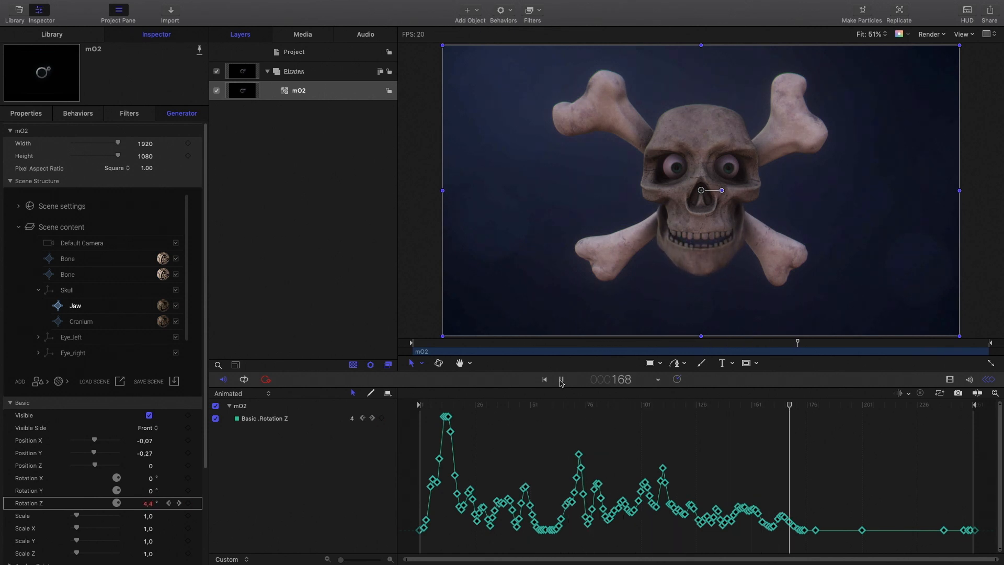
left_click(561, 382)
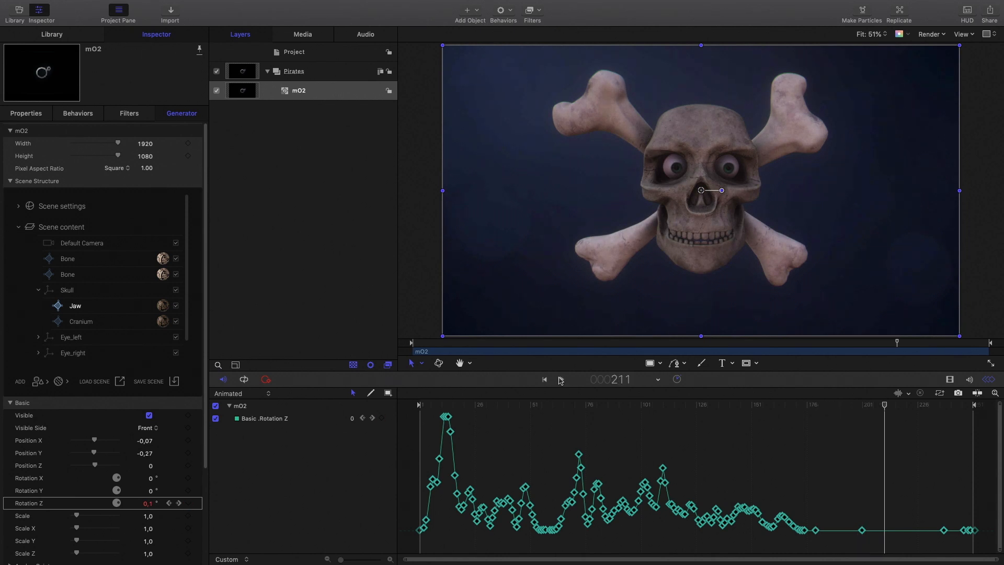
left_click_drag(642, 406, 405, 415)
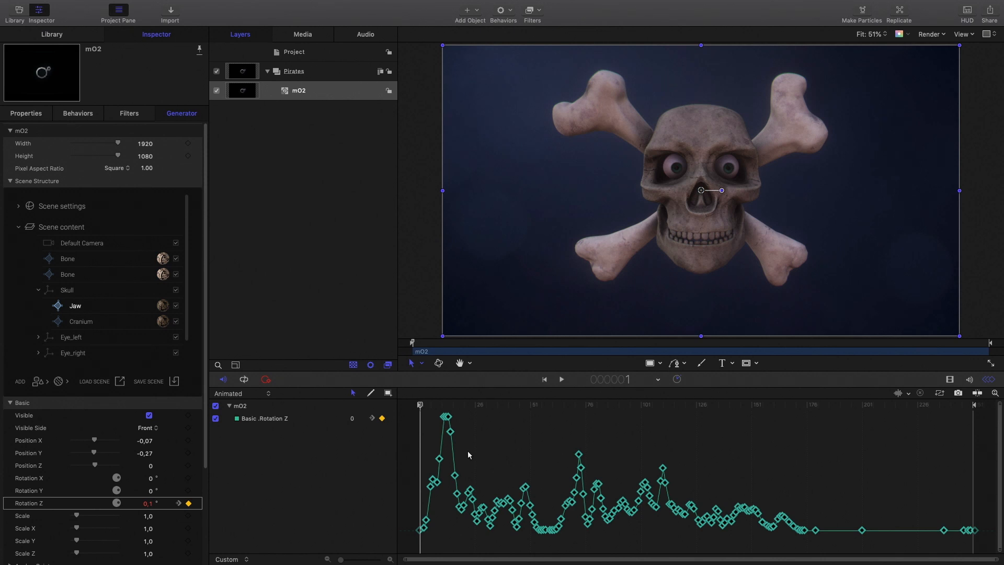
Select the keyframes at the highest Rotation Z peak, near frame 14, and lower them to about 40.2°.
left_click_drag(467, 456, 450, 433)
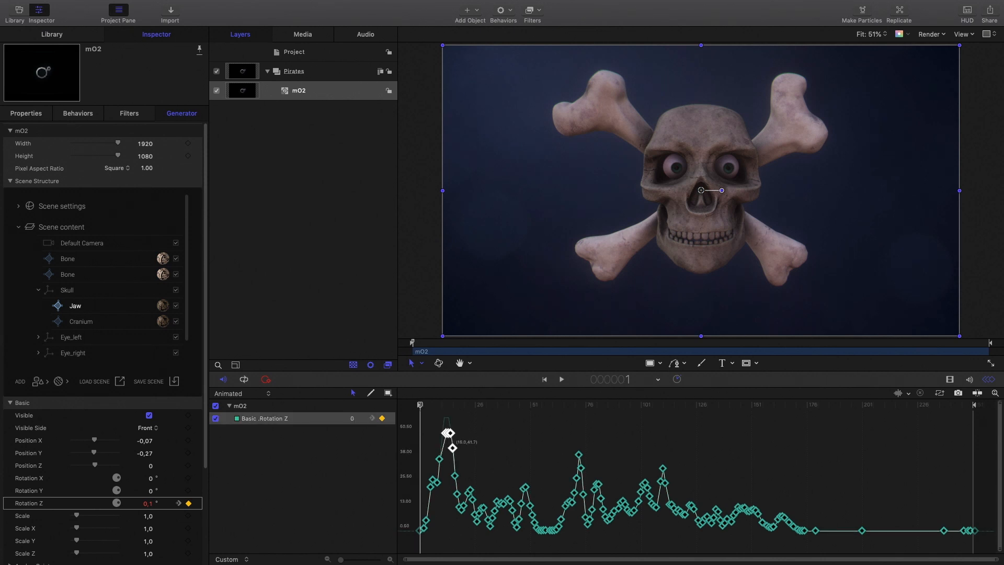
left_click(431, 405)
left_click_drag(432, 406, 449, 451)
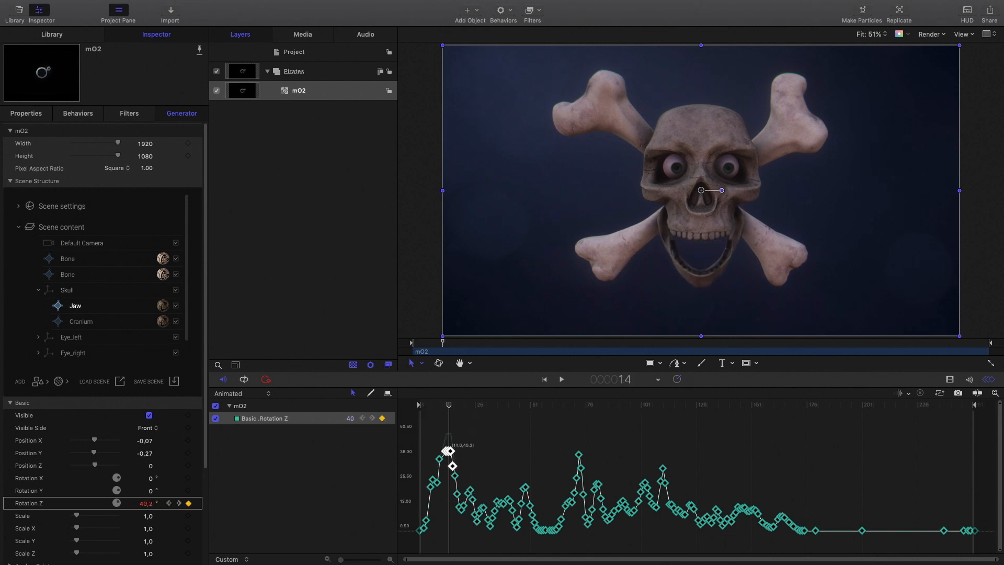
Play back the adjusted jaw animation, return to frame 1 and hide the Keyframe Editor.
key("space")
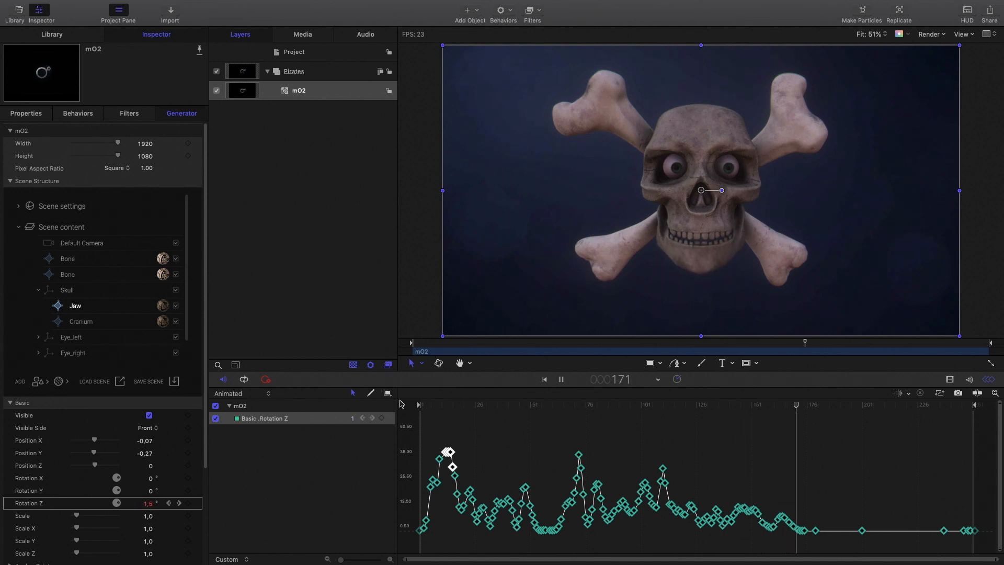
key("space")
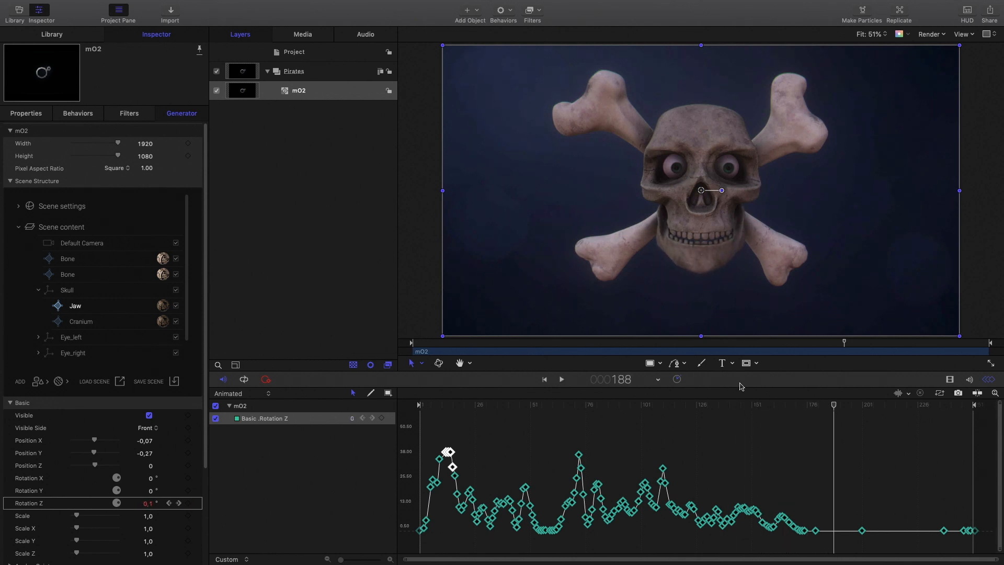
left_click_drag(824, 405, 405, 411)
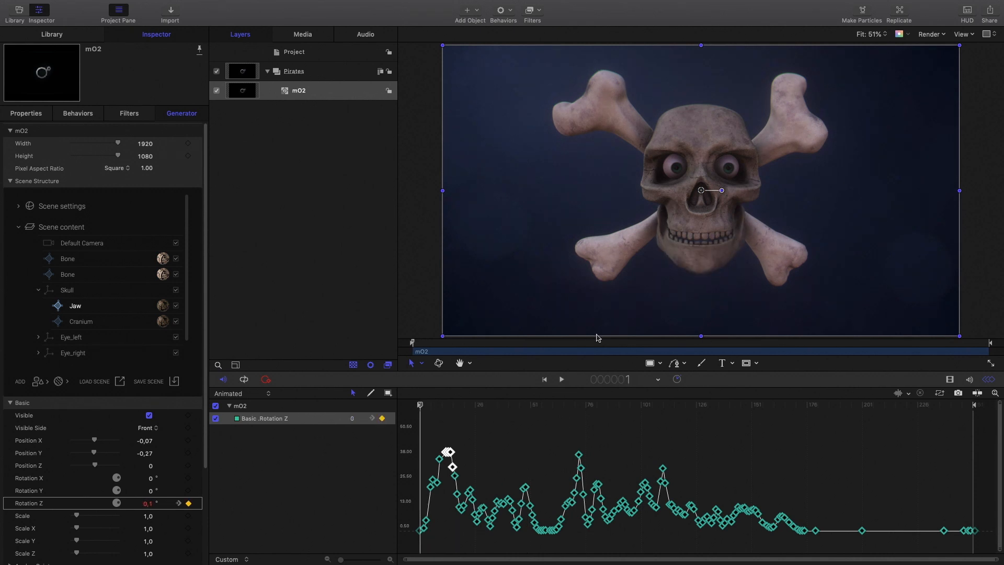
left_click(988, 380)
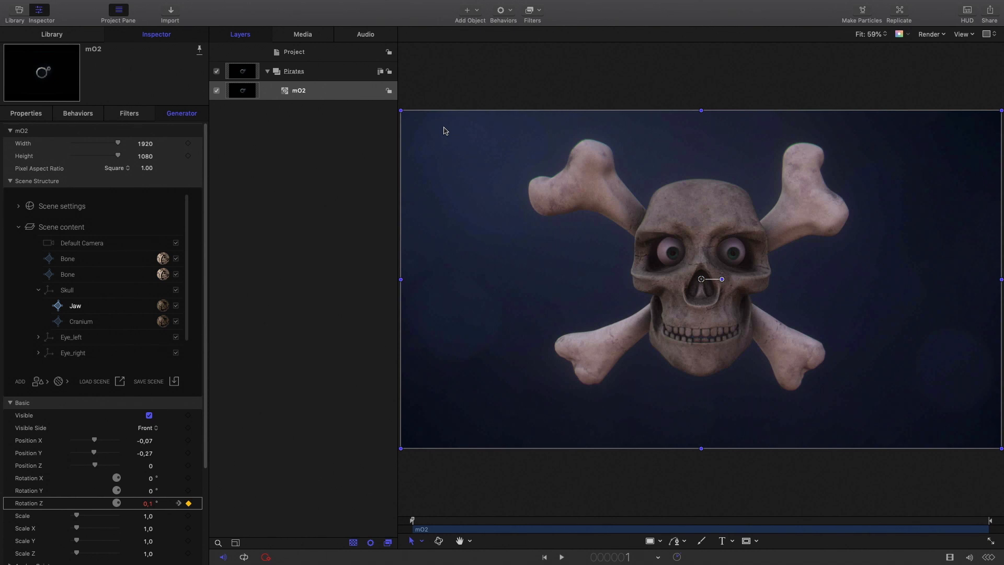
Apply the motionVFX mPuppet filter to the mO2 generator.
left_click(539, 10)
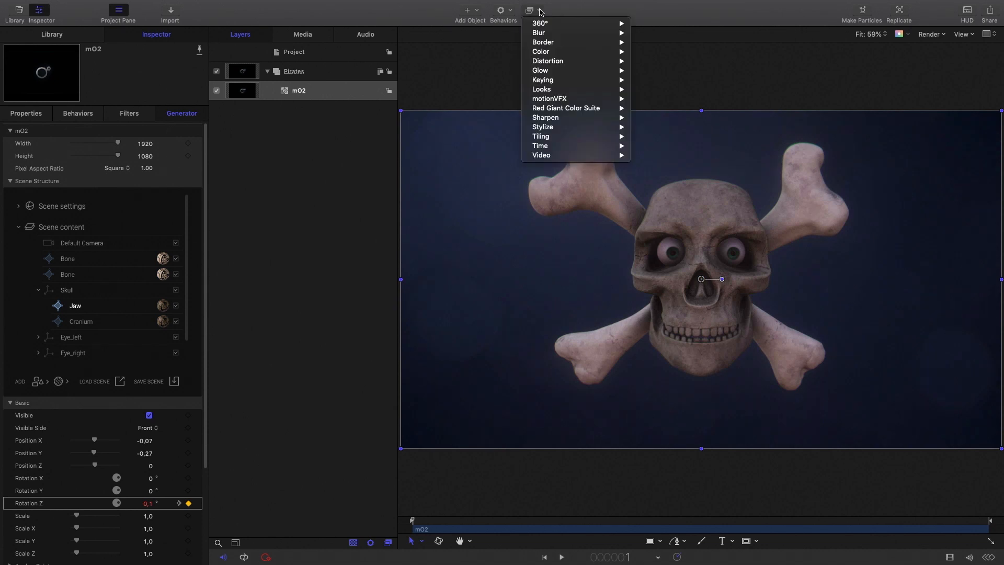
mouse_move(556, 99)
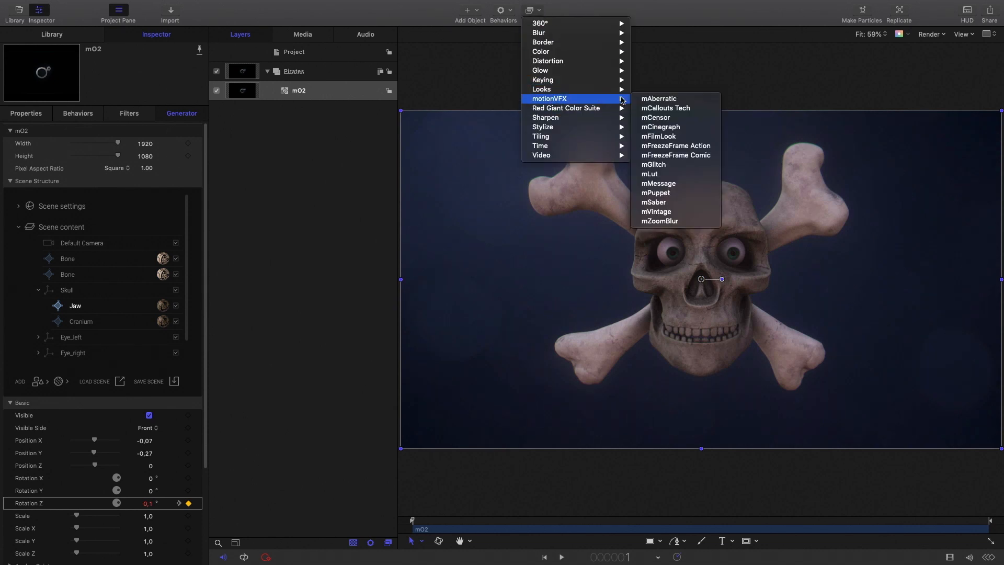
left_click(669, 212)
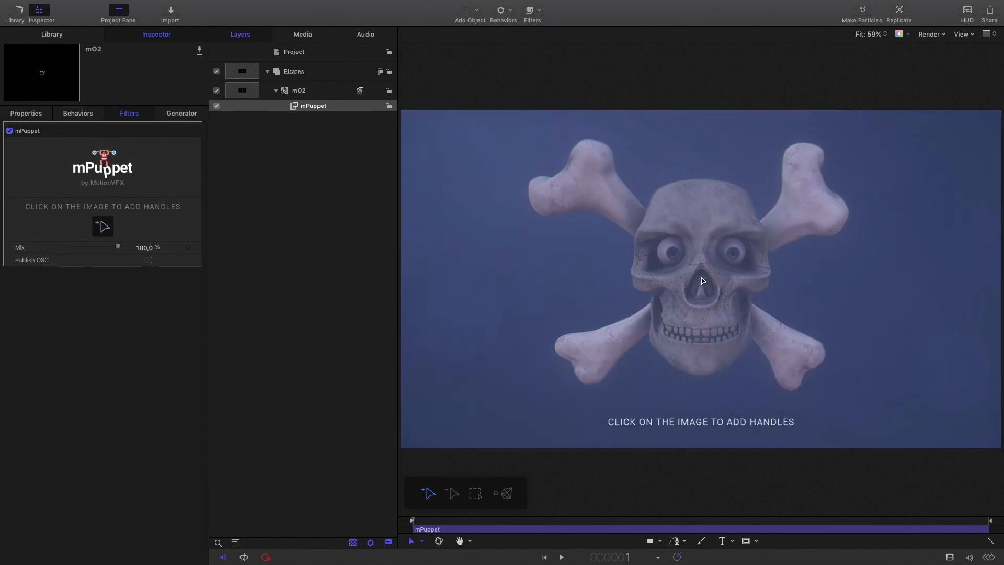
Add mPuppet handles on the brows, inner eye corners, nose, chin, around the skull's outline and on each bone end.
left_click(689, 235)
left_click(717, 235)
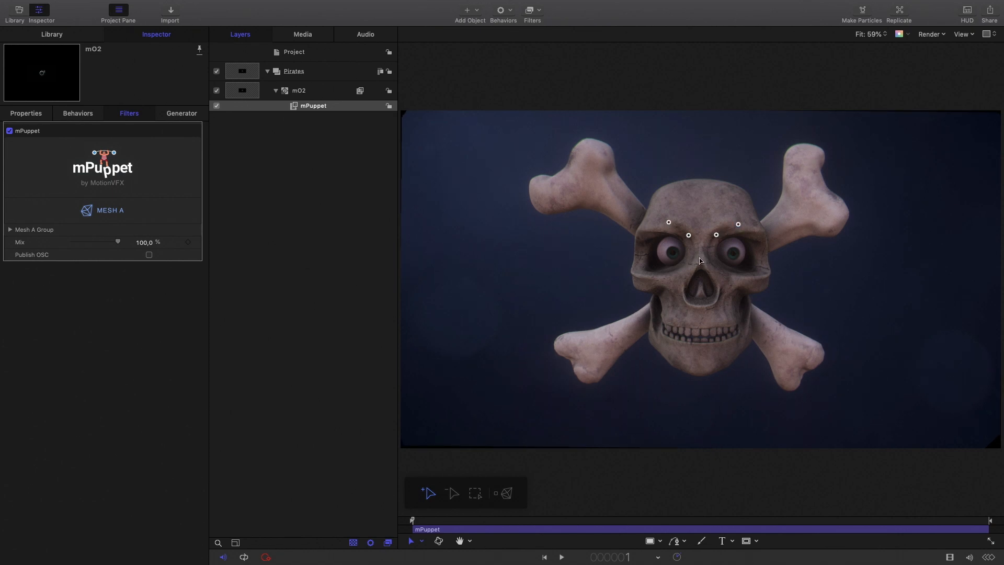
left_click(701, 260)
left_click(701, 308)
left_click(701, 372)
left_click(703, 182)
left_click(740, 190)
left_click(769, 231)
left_click(815, 195)
left_click(664, 188)
left_click(637, 221)
left_click(649, 318)
left_click(590, 355)
left_click(796, 360)
left_click(754, 320)
left_click(768, 271)
left_click(652, 205)
left_click(754, 210)
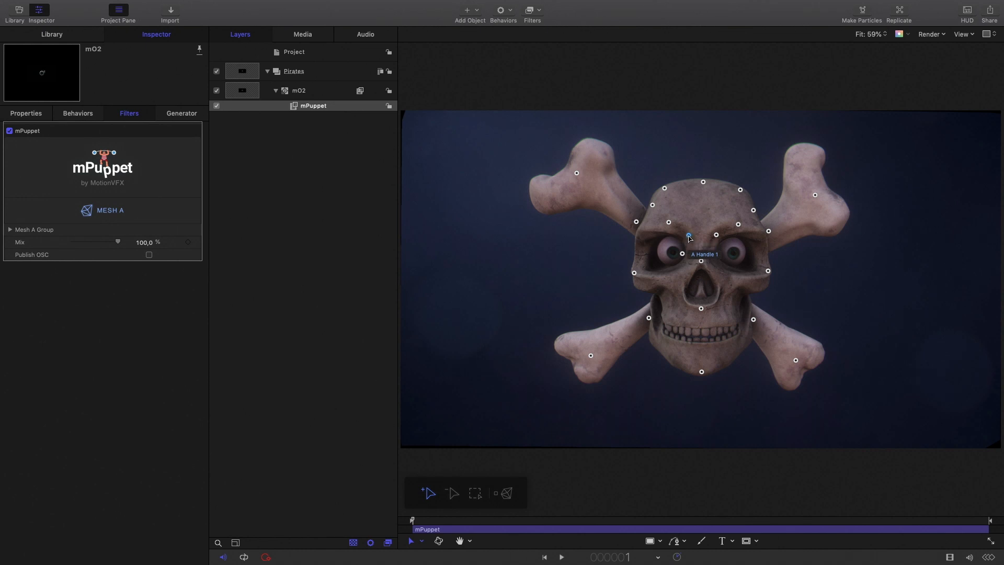
mouse_move(689, 239)
left_mouse_down()
mouse_move(695, 252)
mouse_move(682, 233)
mouse_move(701, 225)
mouse_move(697, 252)
mouse_move(688, 235)
left_mouse_up()
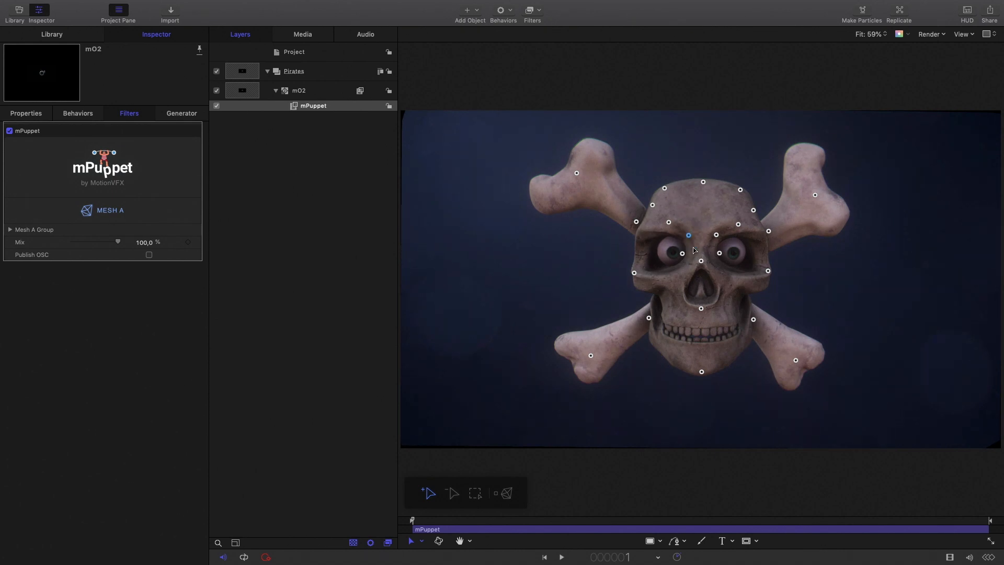
Set Mesh A's Shape Expand to 100% and Mesh Density to Dense, checking the mesh overlay and hiding it again.
left_click(9, 230)
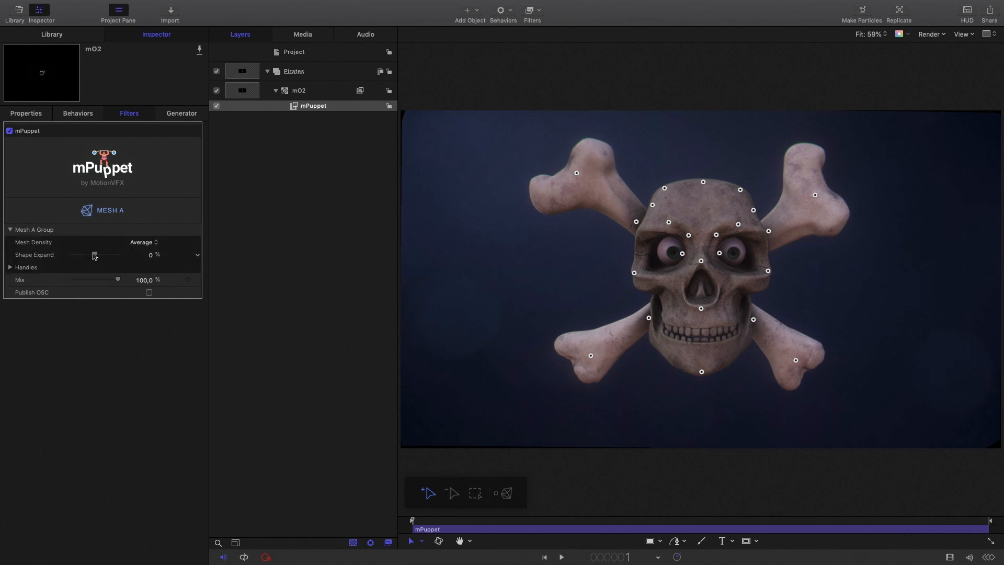
left_click_drag(106, 256, 141, 256)
left_click(511, 492)
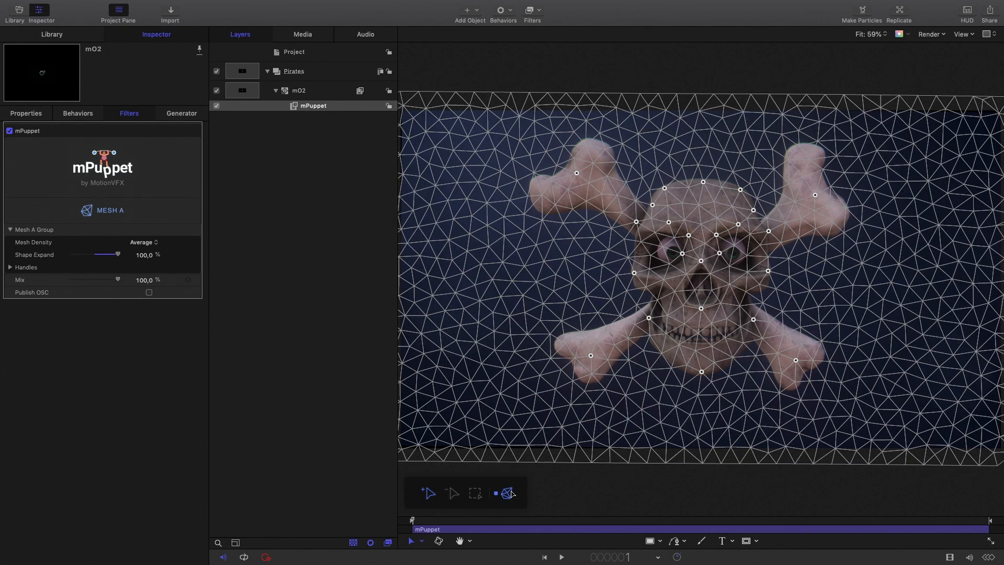
left_click(144, 243)
left_click(144, 253)
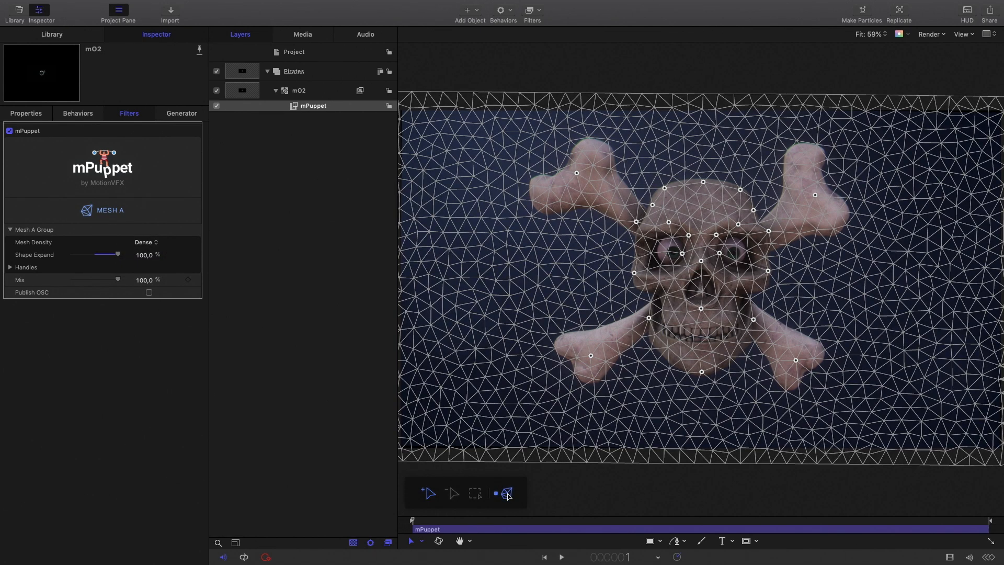
left_click(507, 496)
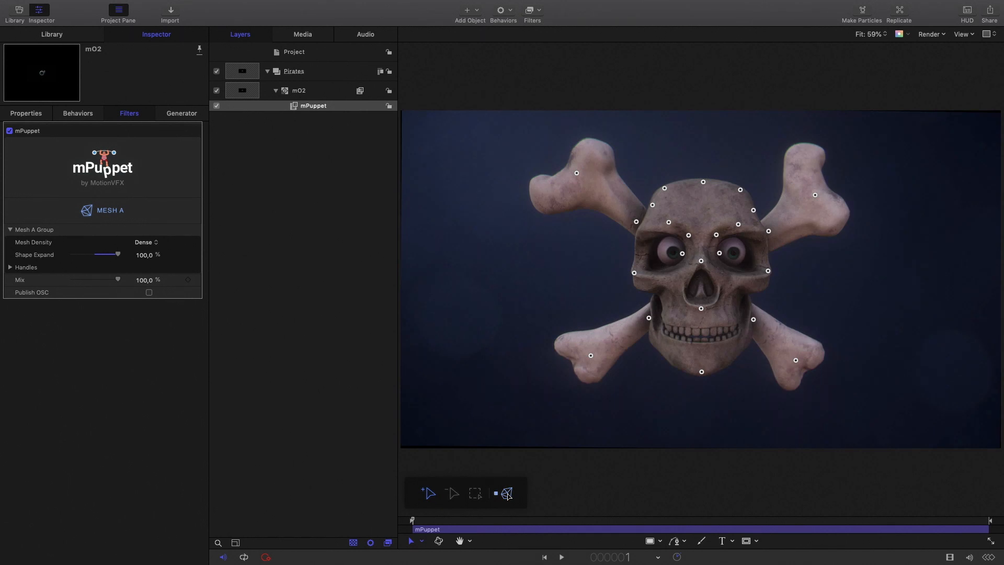
Add position keyframes at frame 1 for Handle 1 and Handle 2, the inner brow points.
left_click(11, 268)
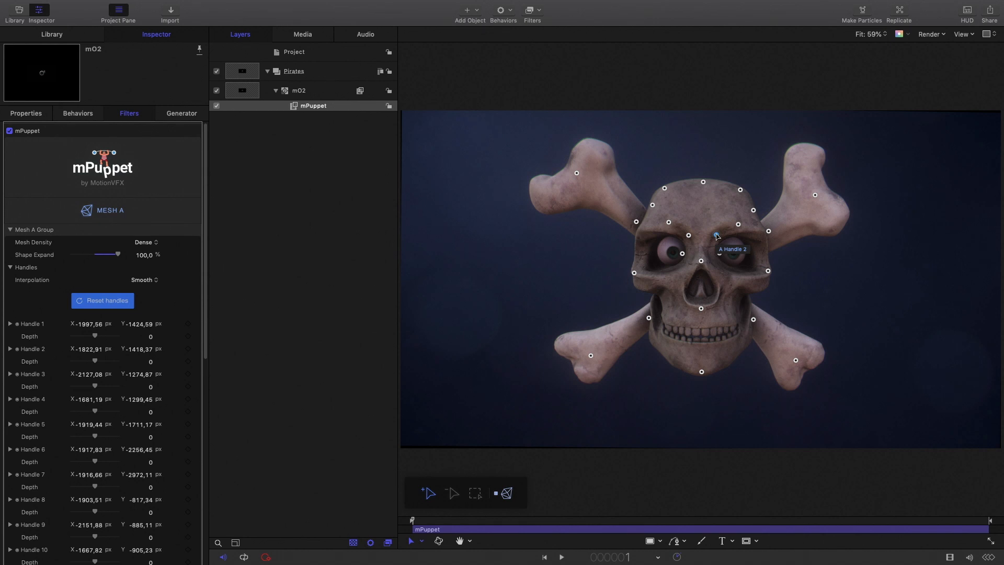
left_click(188, 324)
left_click(188, 349)
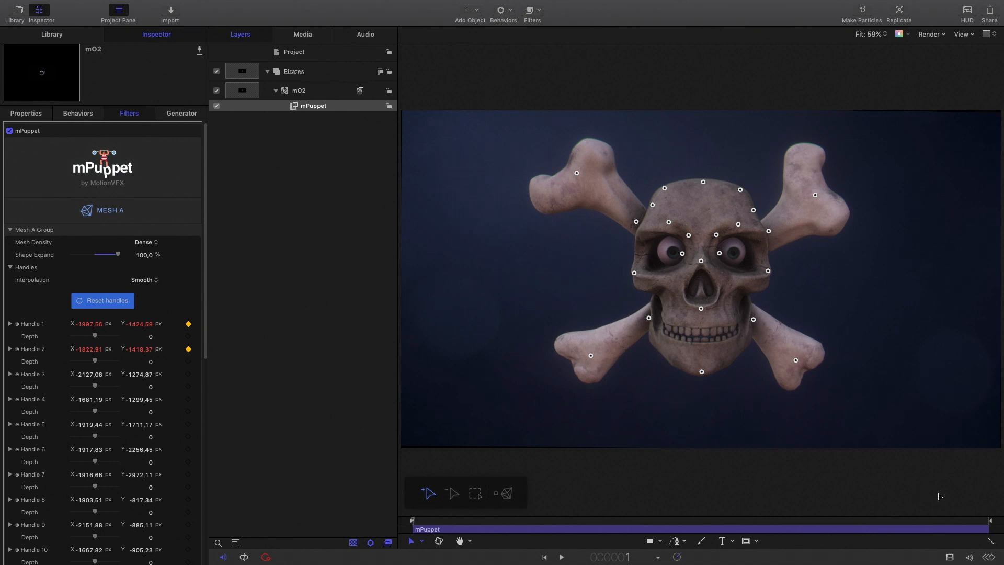
At frame 26, pull inner brow Handles 1 and 2 down and together, raise outer brow Handles 3 and 4, and keyframe the outer pair.
left_click(988, 557)
left_click_drag(424, 408, 475, 408)
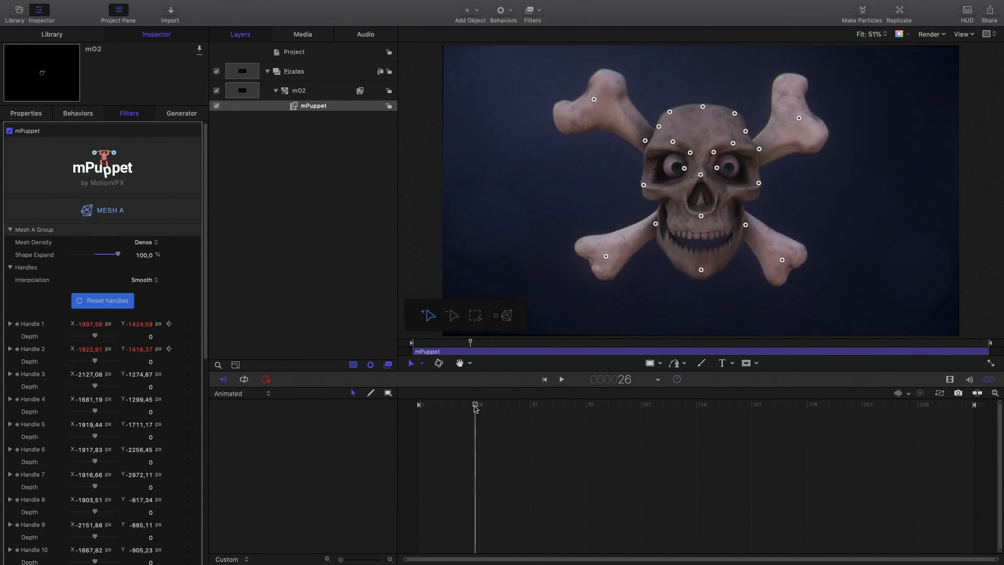
left_click_drag(690, 153, 708, 165)
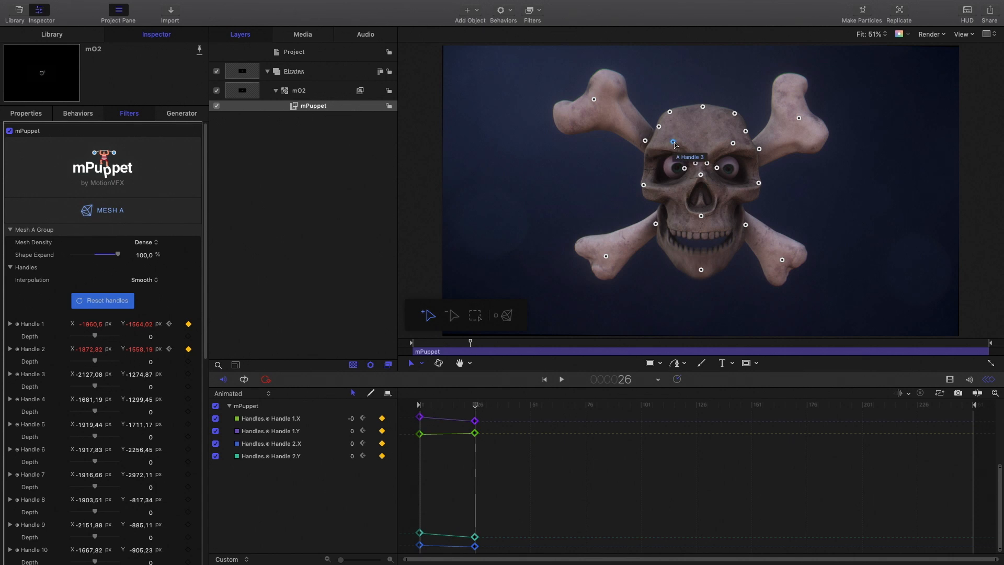
left_click_drag(674, 142, 734, 141)
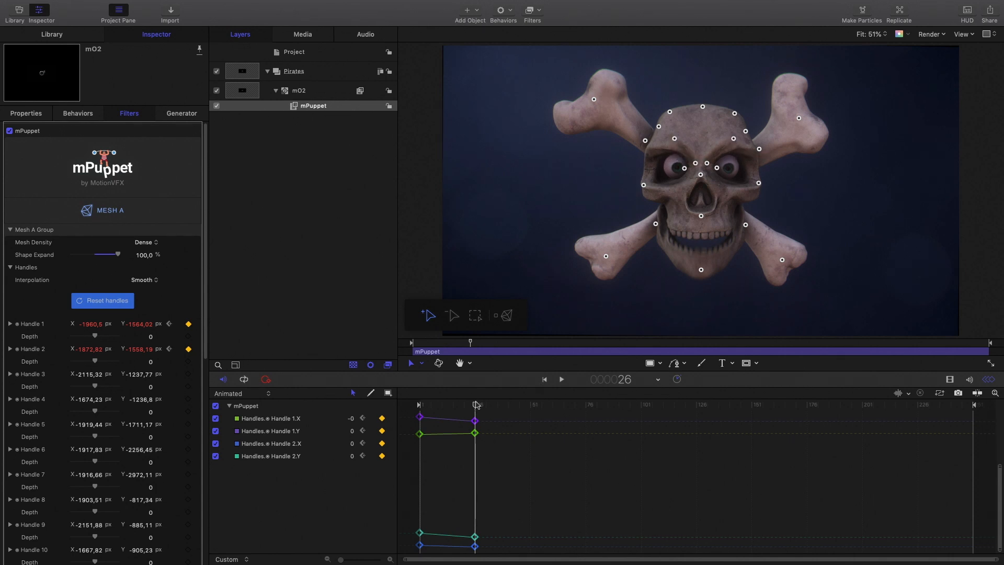
left_click(189, 374)
left_click(188, 399)
Raise the inner brow handles at frame 51, and at frame 76 lower both the inner and outer brow handles.
left_click(531, 405)
left_click_drag(695, 163, 693, 157)
left_click_drag(707, 163, 709, 157)
left_click_drag(530, 406, 585, 405)
left_click_drag(693, 157, 697, 165)
left_click_drag(709, 158, 673, 142)
left_click_drag(733, 138, 736, 143)
left_click_drag(673, 142, 671, 146)
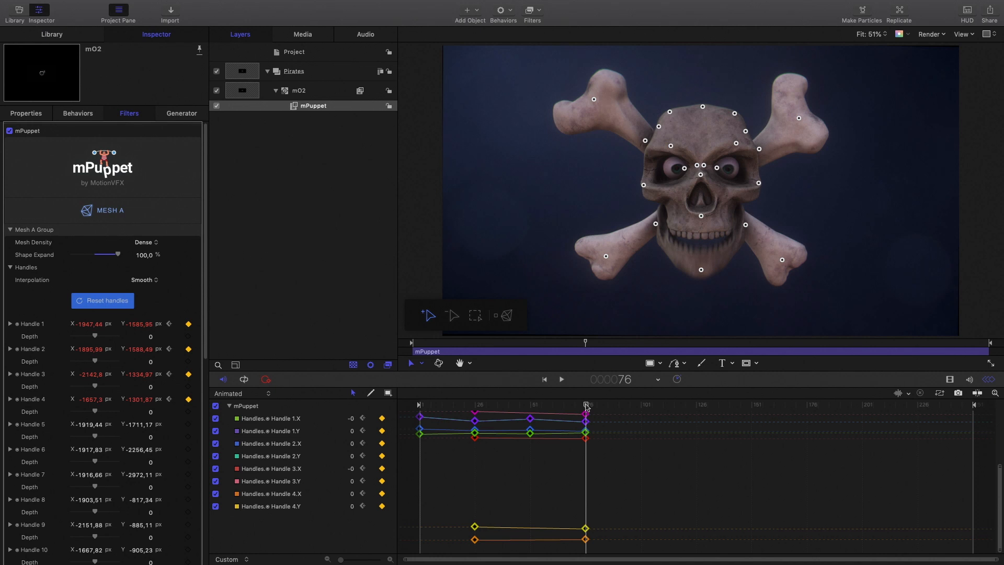
Raise the inner brow handles at frame 101 and lower them again at frame 126.
left_click_drag(586, 406, 641, 405)
left_click_drag(698, 166, 695, 161)
left_click_drag(704, 165, 704, 163)
left_click_drag(642, 405, 697, 405)
left_click_drag(695, 161, 704, 165)
At frame 151, raise the inner brow handles and lower the outer ones, and lower the inner handles at frame 176.
left_click_drag(696, 406, 752, 405)
left_click_drag(704, 164, 672, 147)
left_click_drag(736, 144, 735, 149)
left_click_drag(752, 405, 806, 405)
left_click_drag(708, 158, 705, 163)
left_click_drag(691, 157, 696, 163)
Raise the inner and outer brow handles at frame 201, lower them at frame 226, and return to frame 1.
left_click_drag(807, 405, 863, 405)
left_click_drag(705, 163, 706, 160)
left_click_drag(695, 163, 672, 142)
left_click_drag(734, 148, 734, 142)
left_click_drag(863, 405, 919, 405)
left_click_drag(706, 160, 673, 147)
left_click_drag(735, 143, 734, 149)
left_click_drag(920, 405, 397, 409)
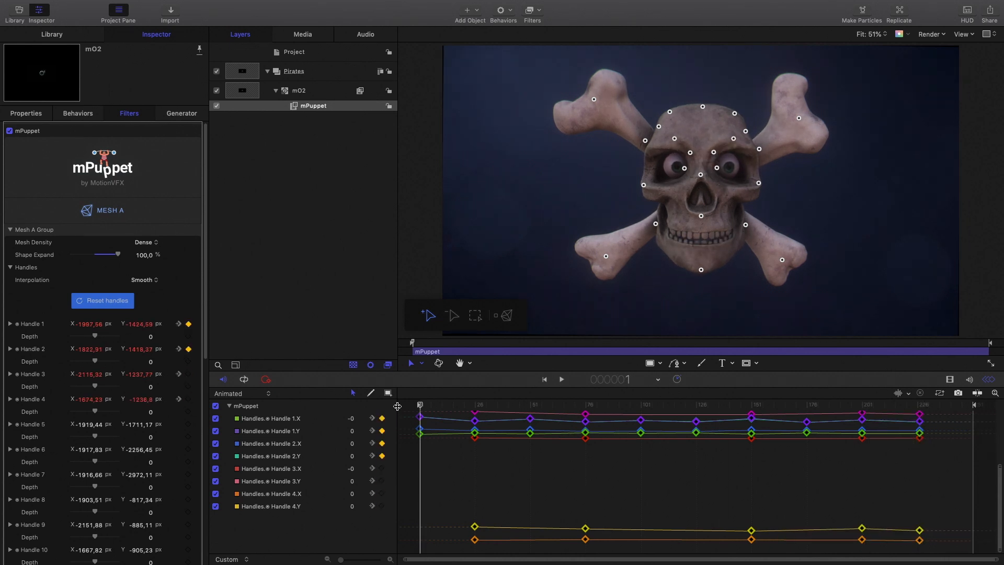
Select all animation curves from Handle 1.X to Handle 4.Y and set their keyframe interpolation to Bezier.
left_click(281, 423)
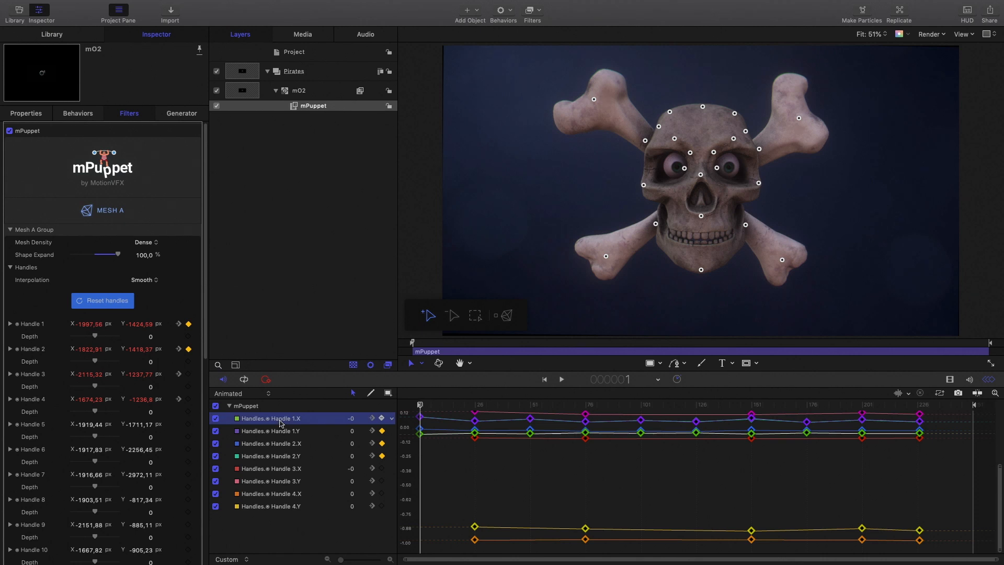
left_click(296, 506, "shift")
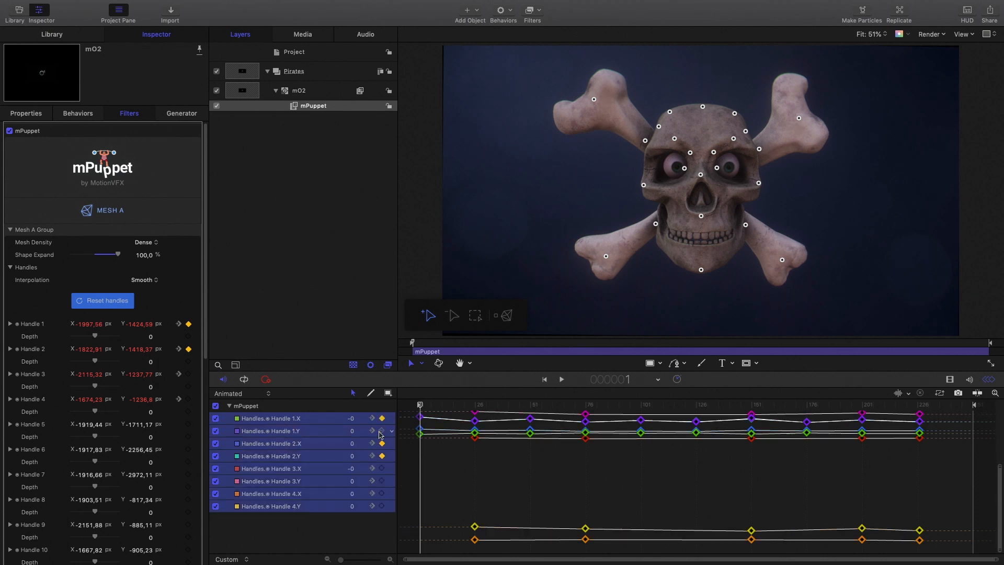
left_click(392, 418)
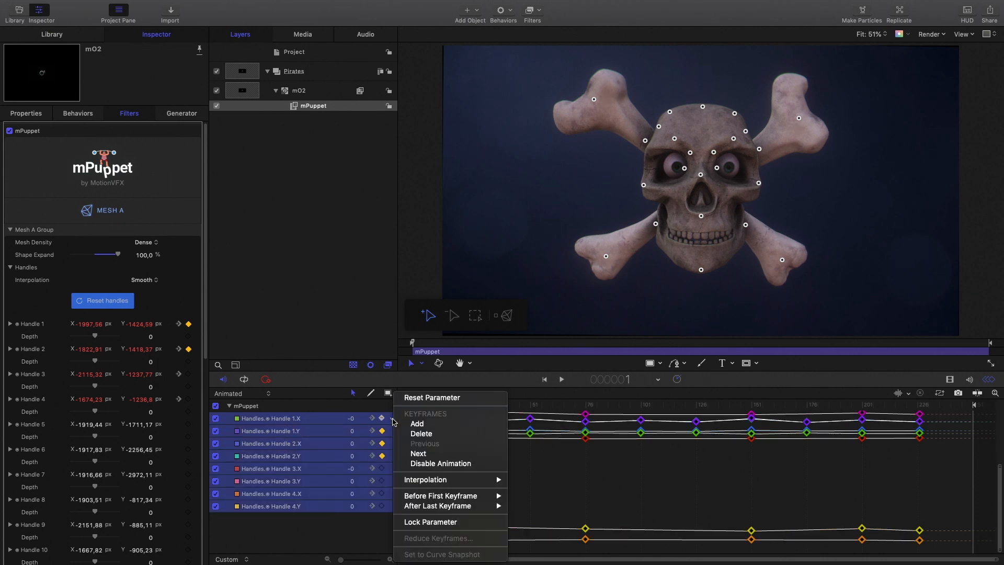
mouse_move(450, 480)
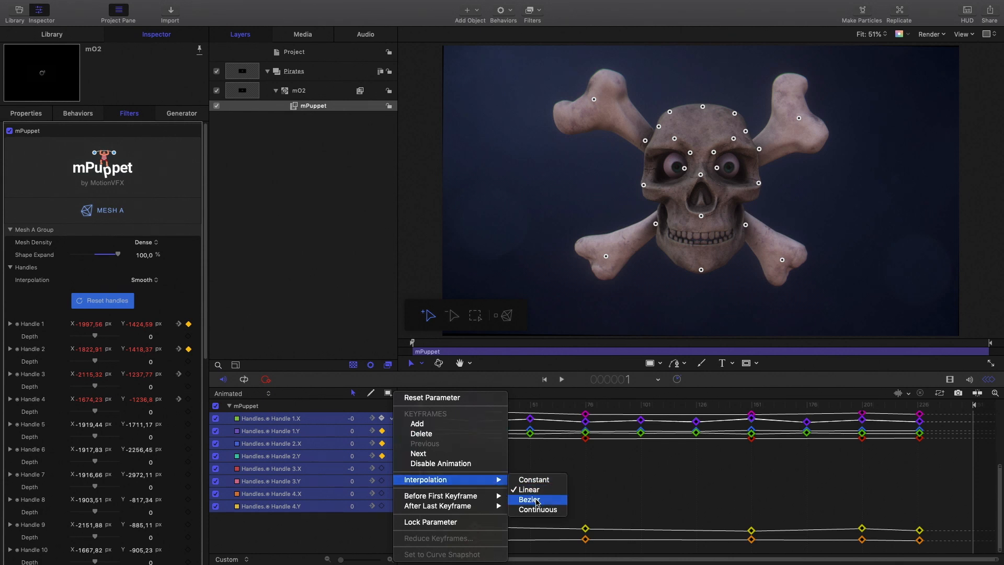
left_click(529, 499)
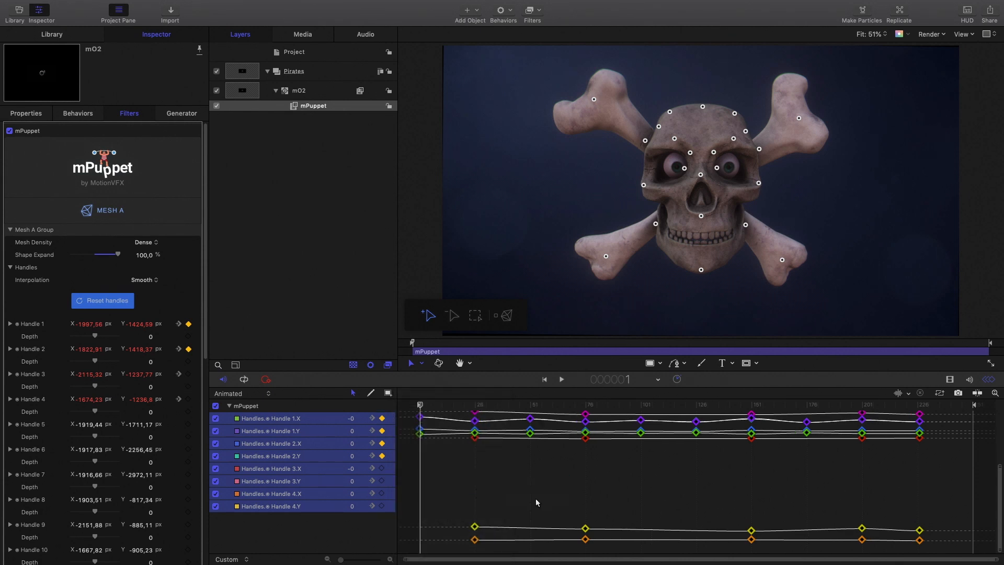
Play back the brow animation with the Pirates group selected, return to frame 1 and hide the Keyframe Editor.
left_click(346, 407)
left_click(324, 71)
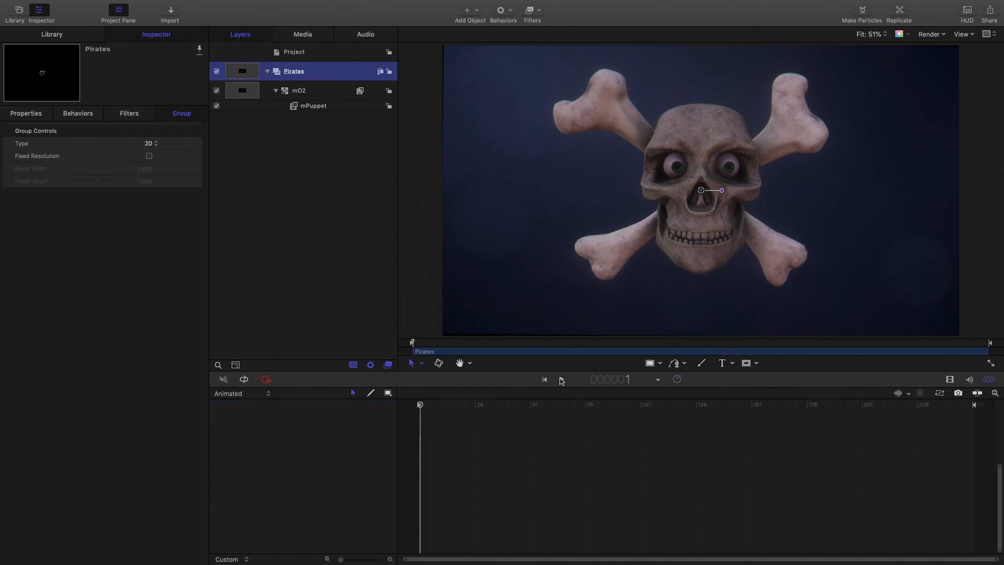
left_click(561, 379)
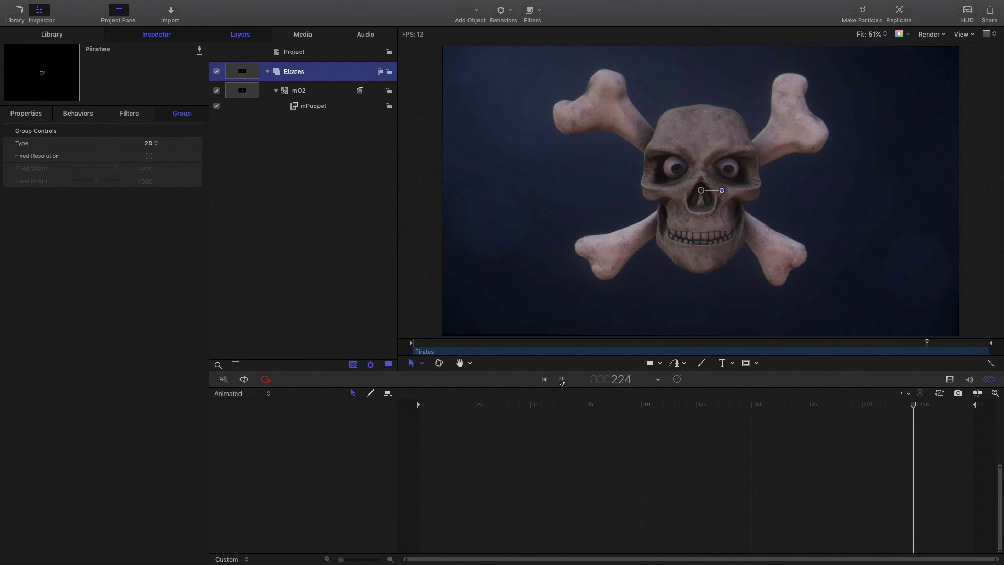
key("space")
left_click_drag(442, 338, 409, 342)
left_click(989, 380)
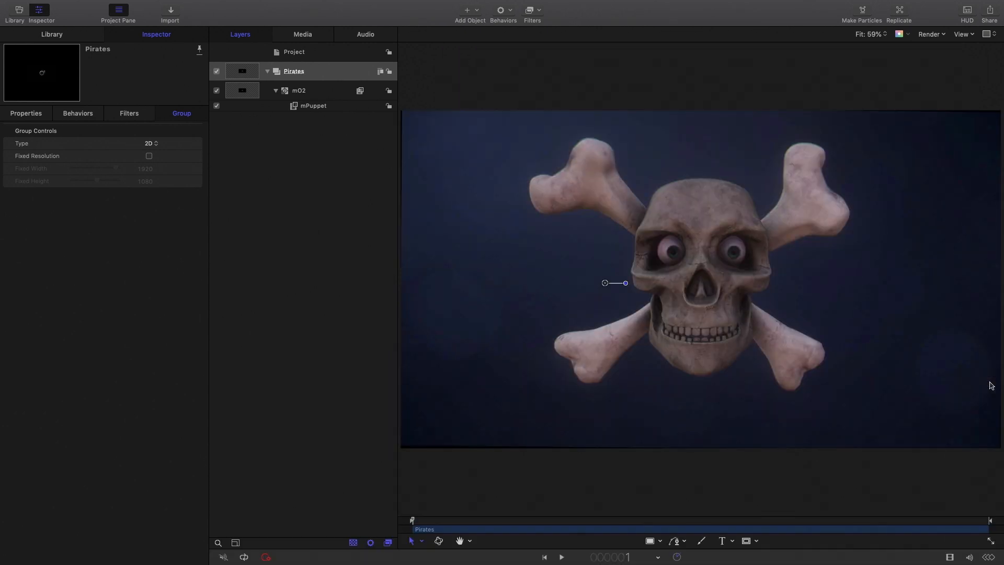
In the mO2 generator, keyframe Eye_left's Rotation Y at frame 1 and adjust it at frame 100.
left_click(310, 97)
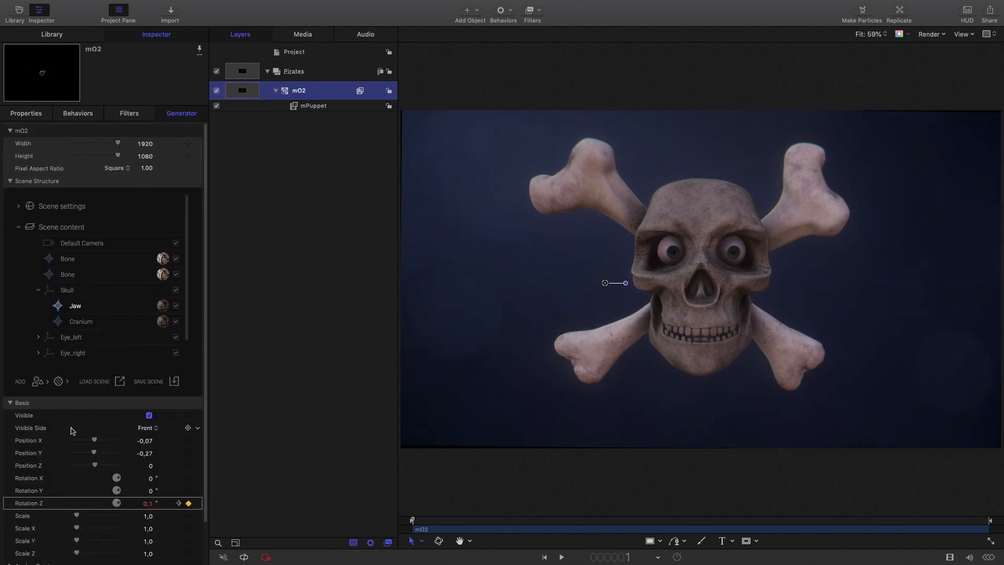
left_click(75, 338)
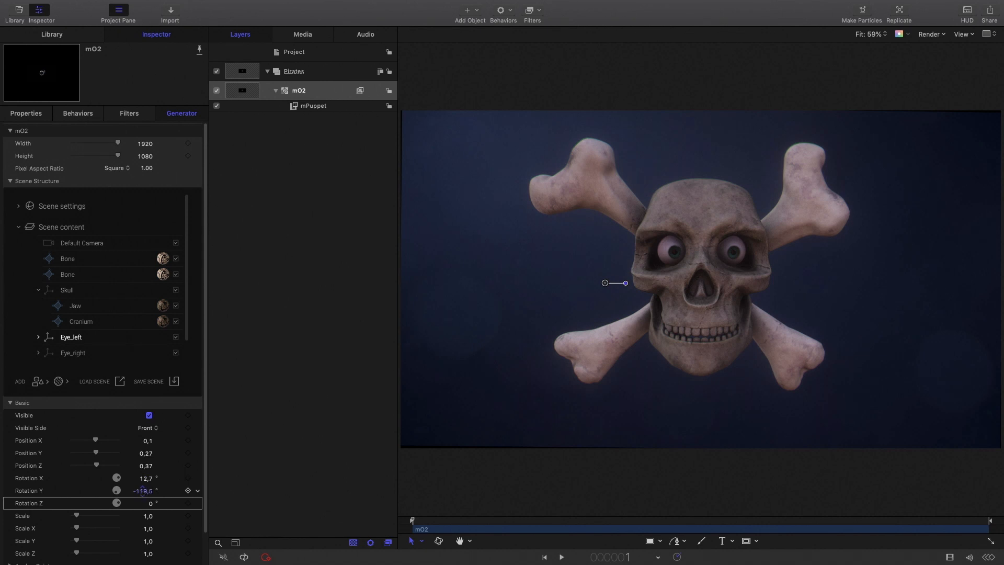
left_click_drag(142, 491, 143, 491)
left_click_drag(418, 522, 641, 532)
left_click_drag(143, 491, 150, 490)
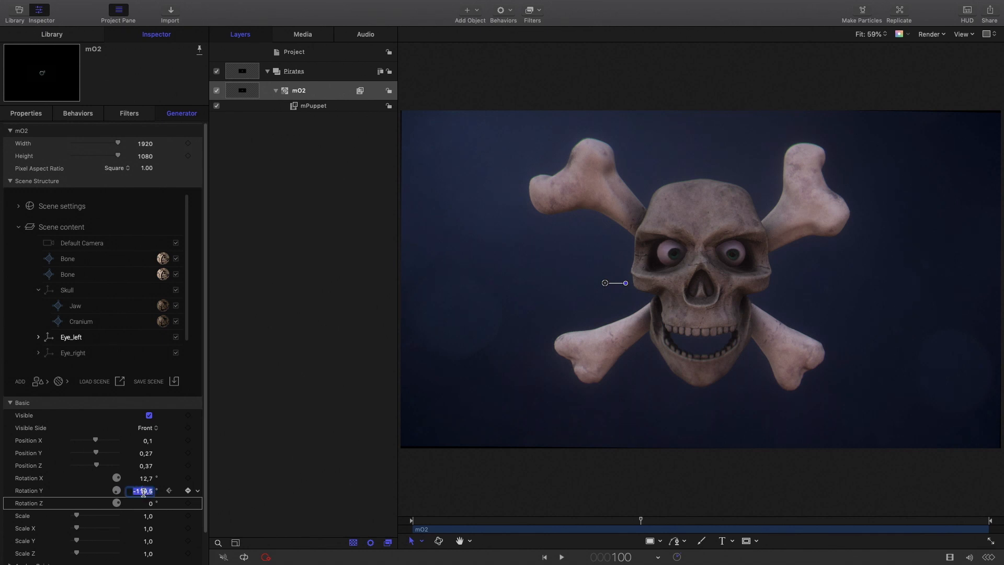
Animate Eye_right's Rotation Y, entering -120° and adjusting it further along the timeline, and return to frame 1 with Eye_left selected.
left_click(73, 353)
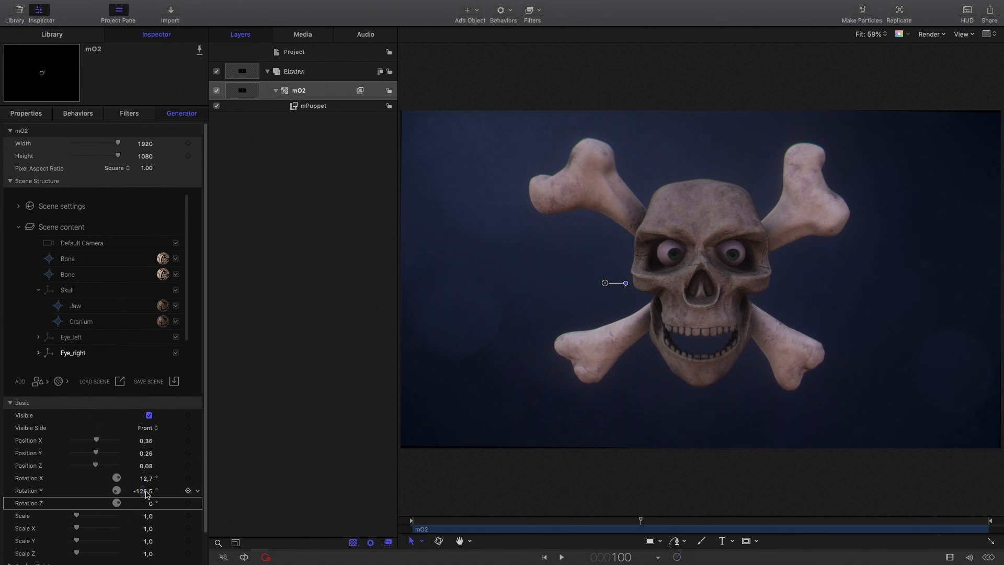
key("Home")
left_click(142, 491)
type("-120")
key("Return")
left_click_drag(413, 520, 803, 535)
left_click_drag(148, 491, 126, 491)
left_click(74, 337)
left_click_drag(802, 522, 369, 520)
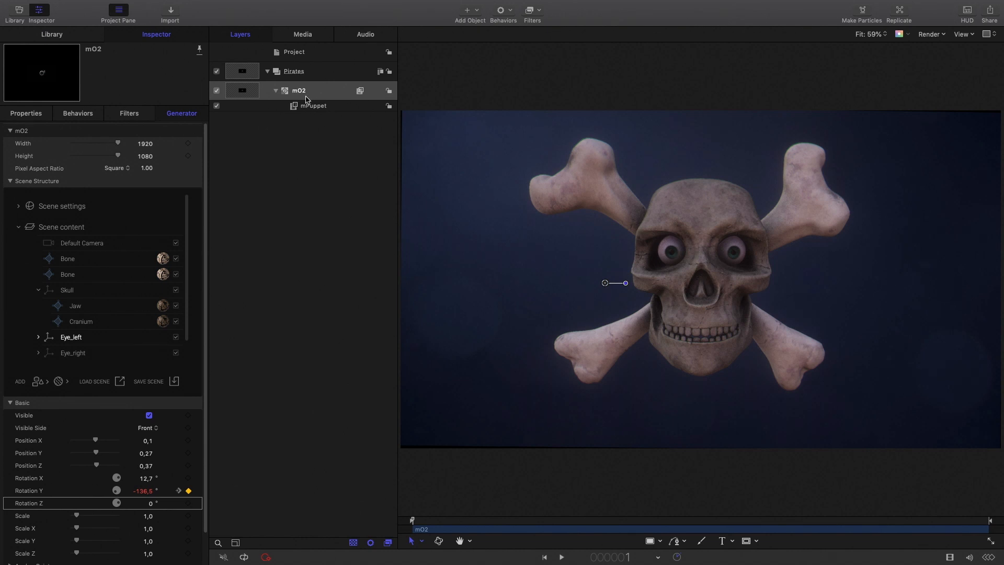
Create a new empty group above the Pirates group.
right_click(312, 192)
left_click(318, 195)
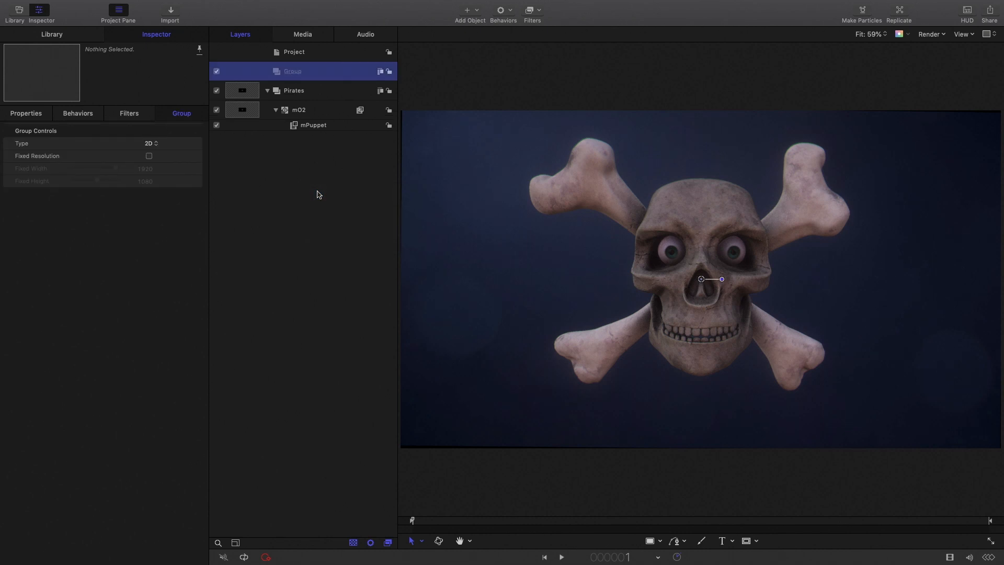
Rename the new empty group Smoke.
double_click(292, 72)
type("Smoke")
key("Return")
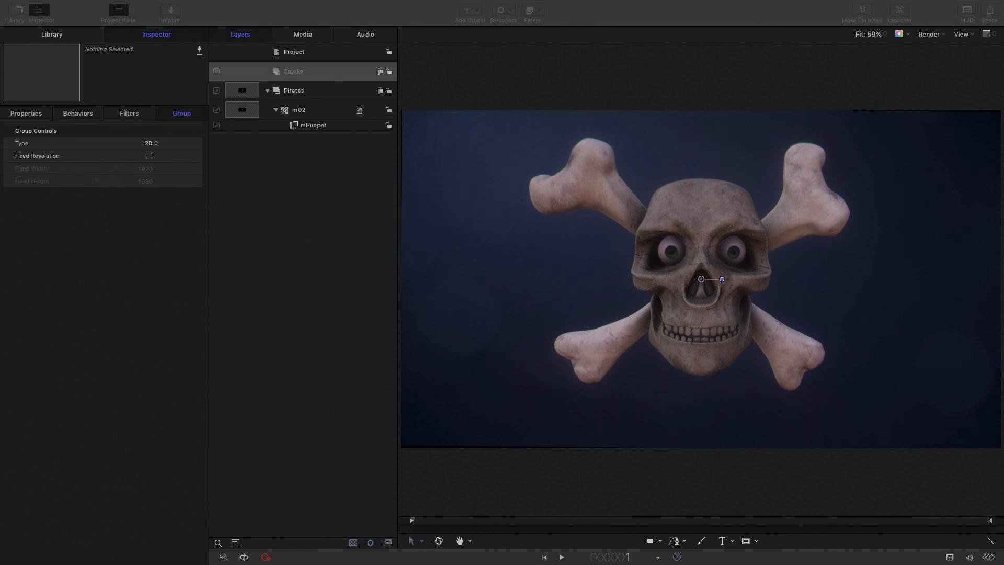
Add the mSmoke_4K_01 clip to the Smoke group and set its blend mode to Screen.
left_click_drag(325, 490, 302, 73)
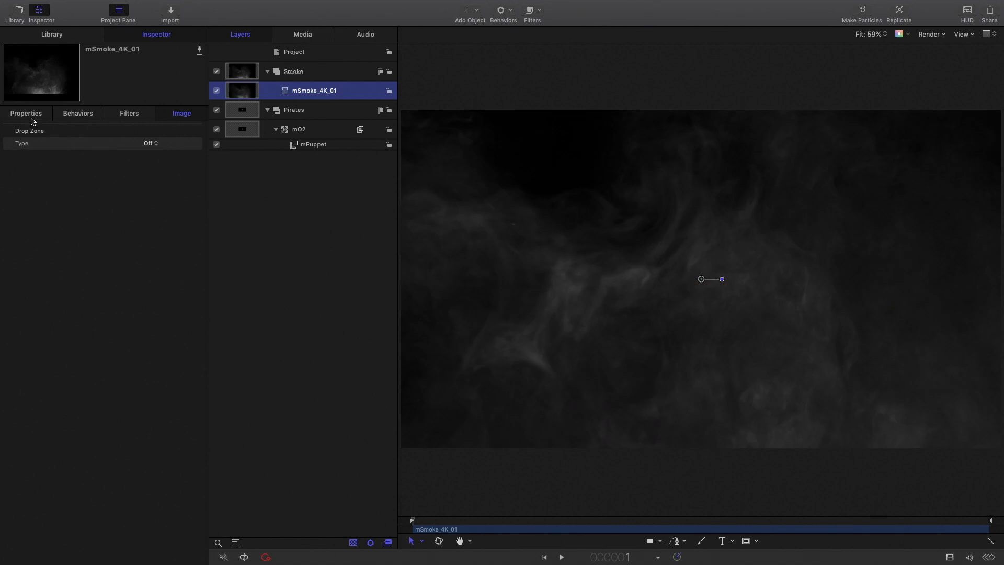
left_click(31, 114)
left_click(125, 233)
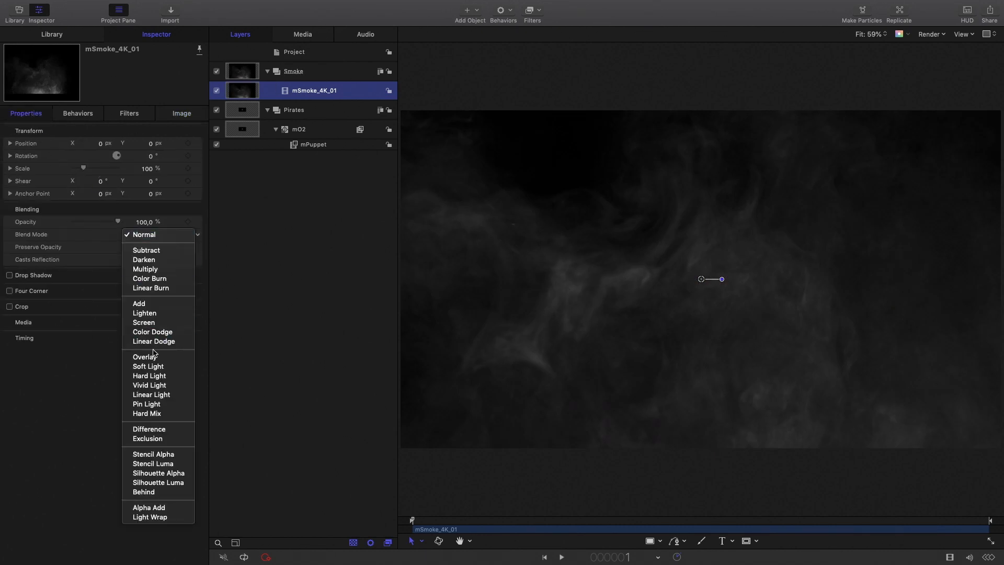
left_click(145, 323)
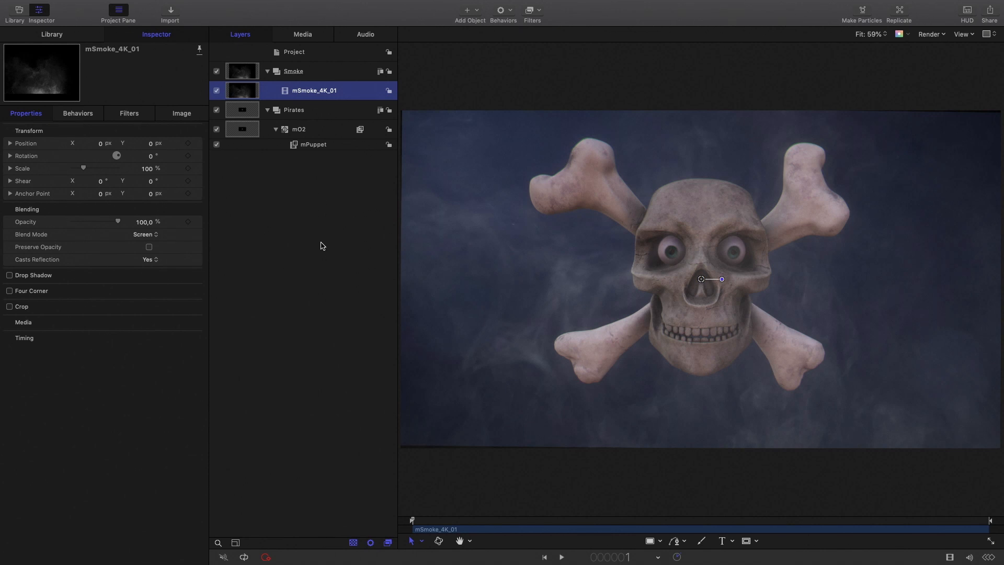
Import mSmoke_4K_03.mov into the project's media without adding it as a layer.
left_click(303, 35)
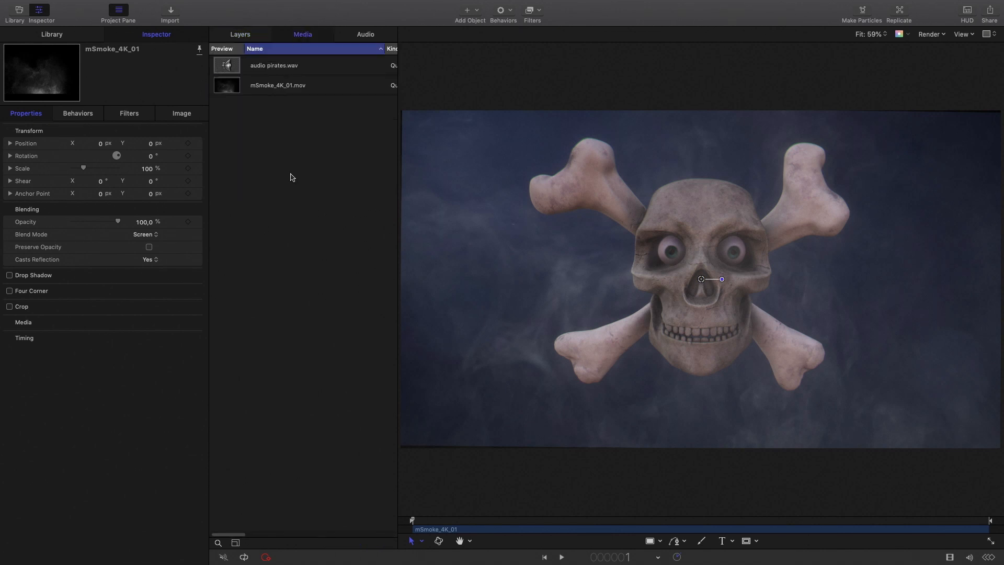
key("super+i")
left_click_drag(369, 408, 282, 260)
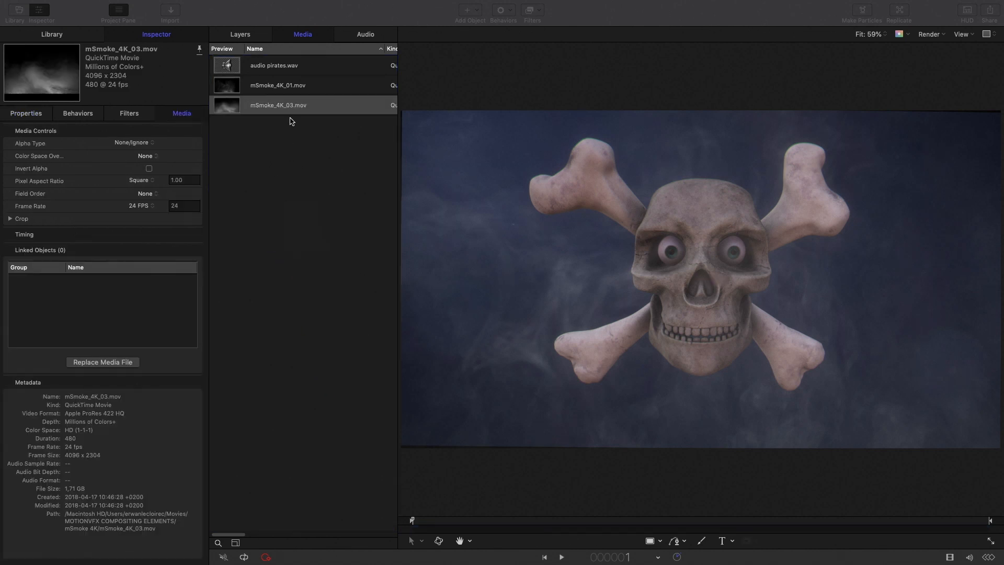
Set the mO2 scene's Background type to Drop Zone and fill it with the mSmoke_4K_03 clip.
left_click(240, 34)
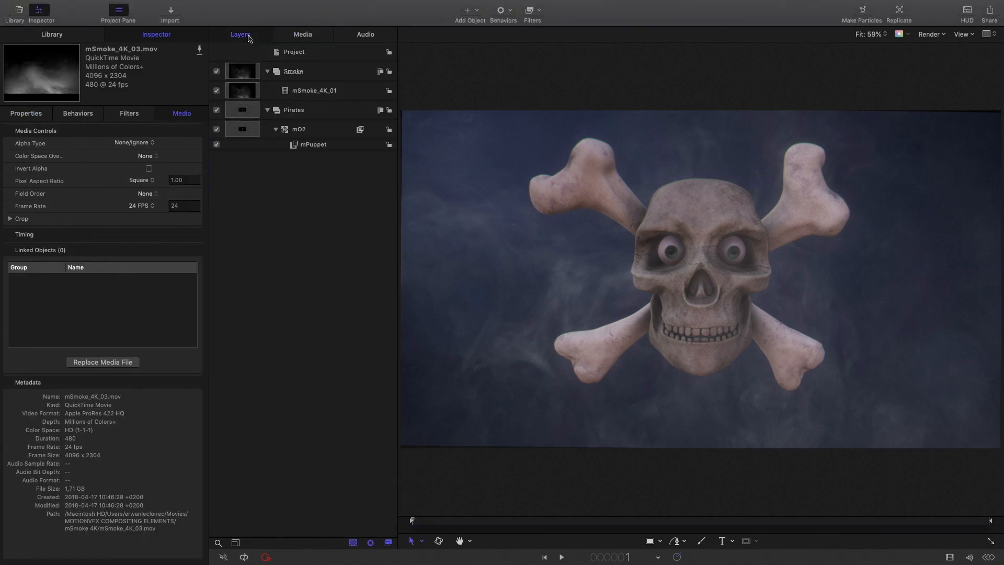
left_click(309, 131)
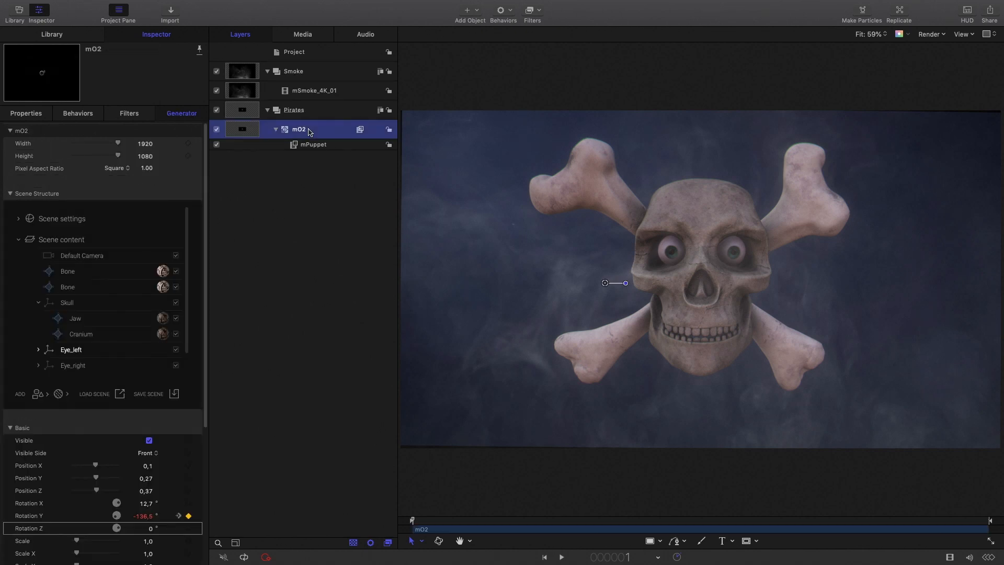
left_click(22, 208)
left_click(70, 238)
scroll(94, 348, "down", 3)
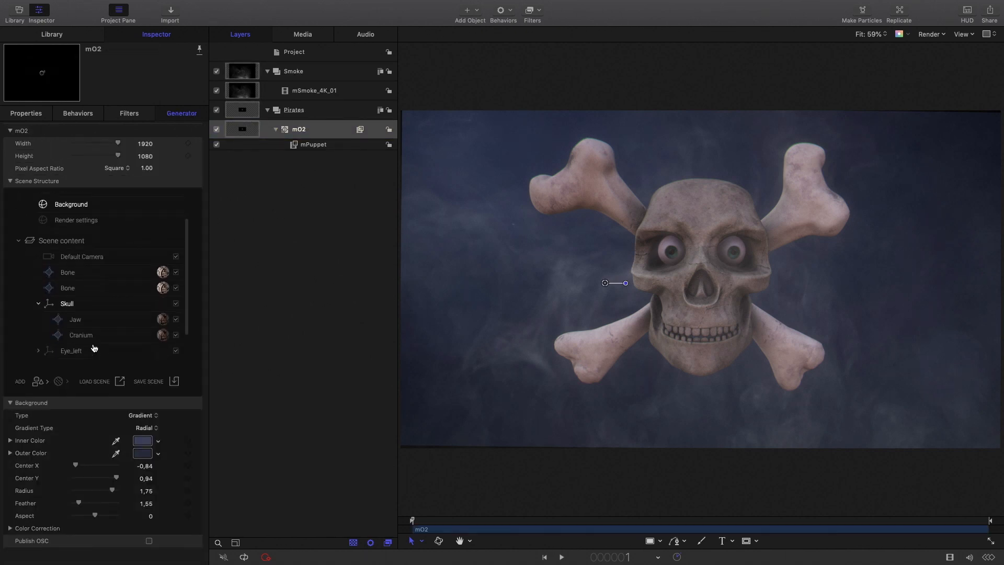
left_click(139, 416)
left_click(136, 449)
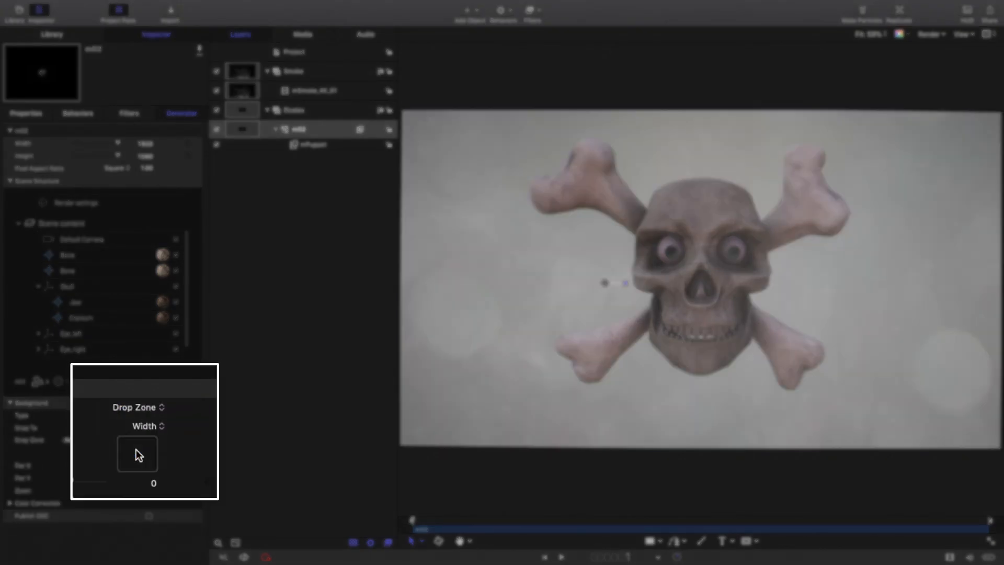
left_click(303, 35)
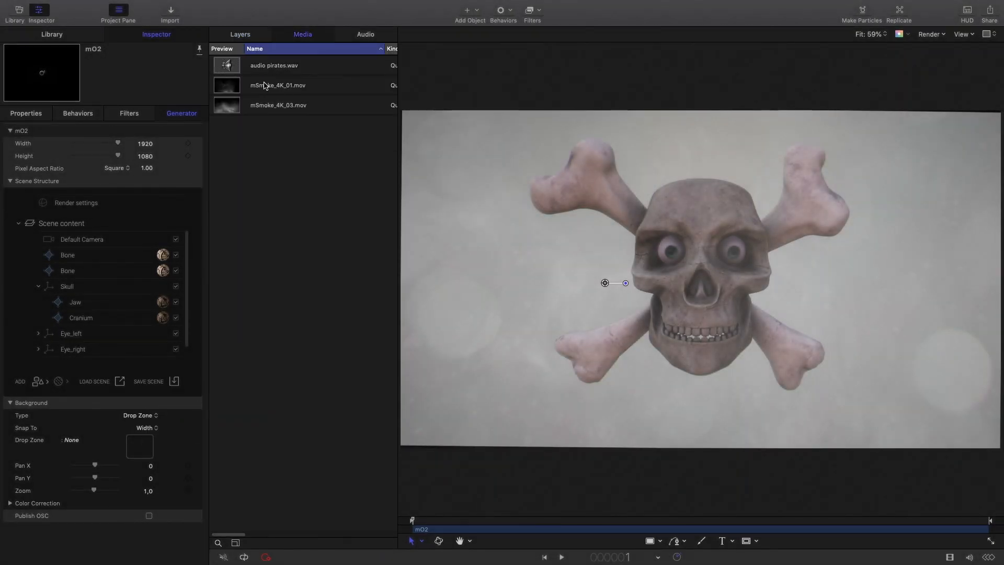
left_click_drag(272, 110, 146, 450)
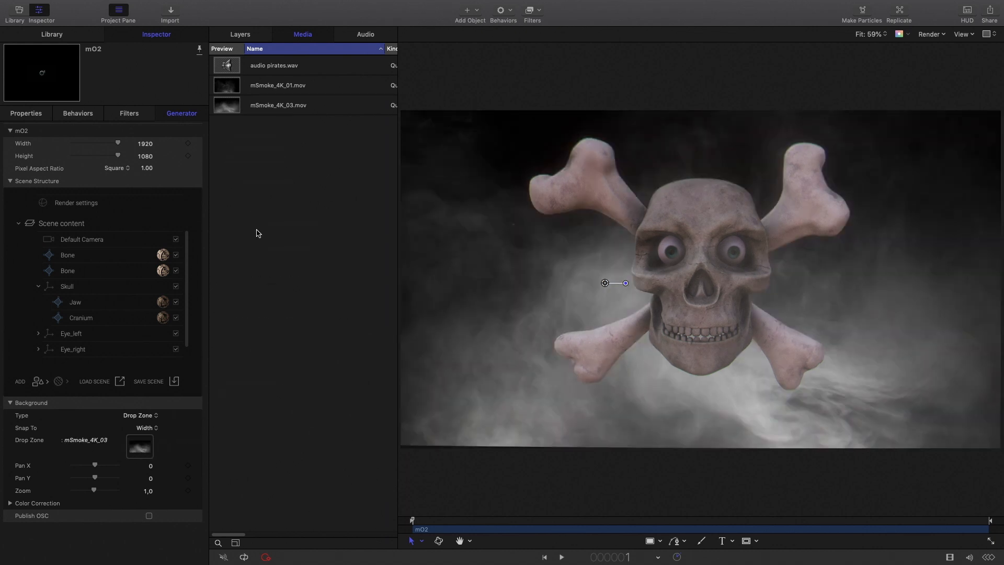
Add the mDust_4K_v4_02 clip to the Smoke group and set its blend mode to Add.
left_click(249, 36)
left_click(320, 73)
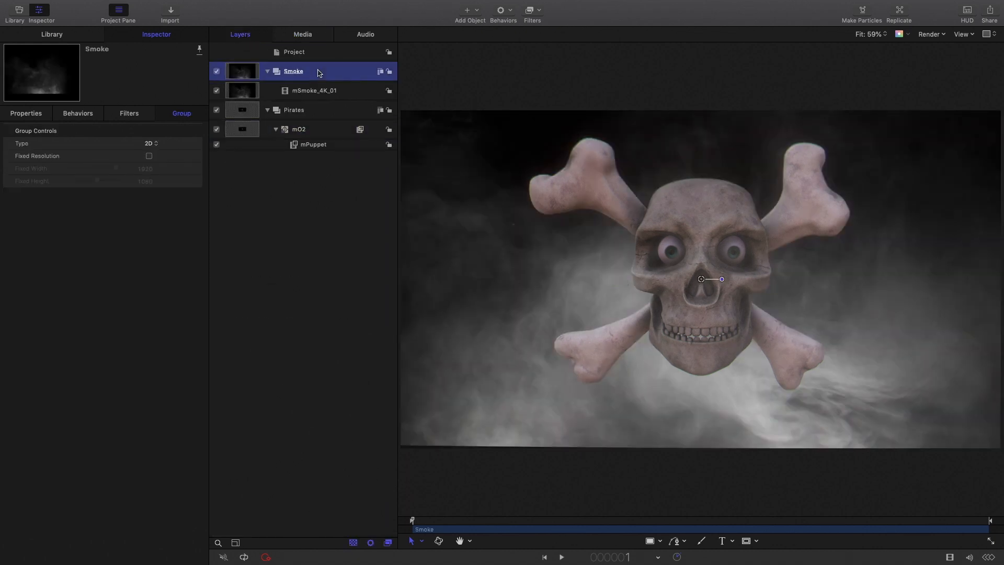
left_click_drag(327, 403, 302, 73)
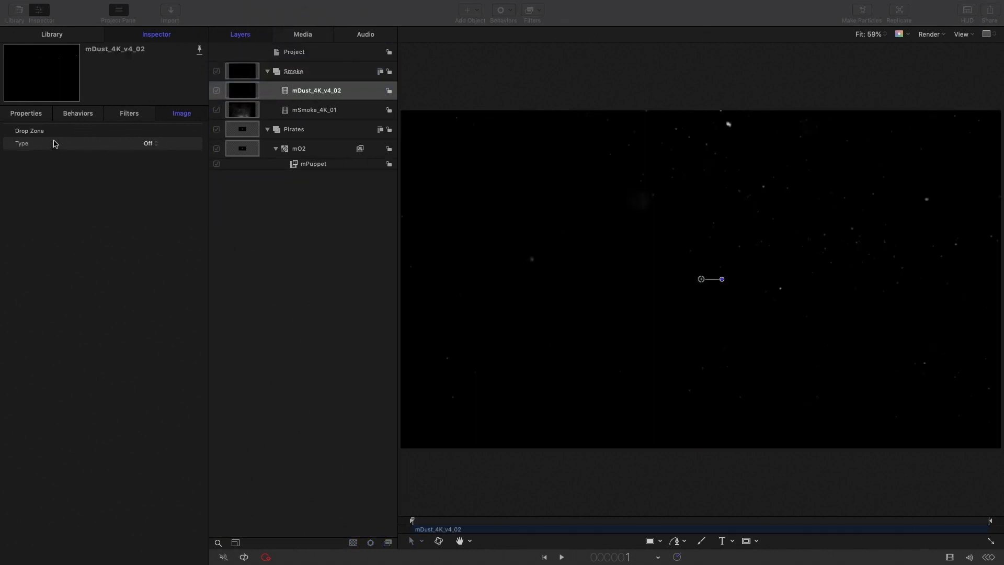
left_click(25, 113)
left_click(26, 113)
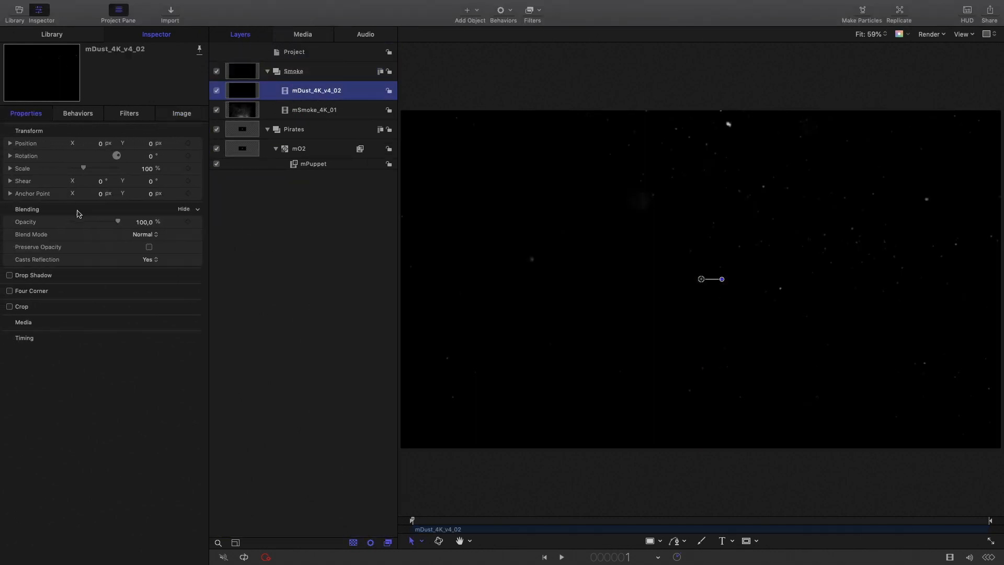
left_click(137, 234)
left_click(144, 306)
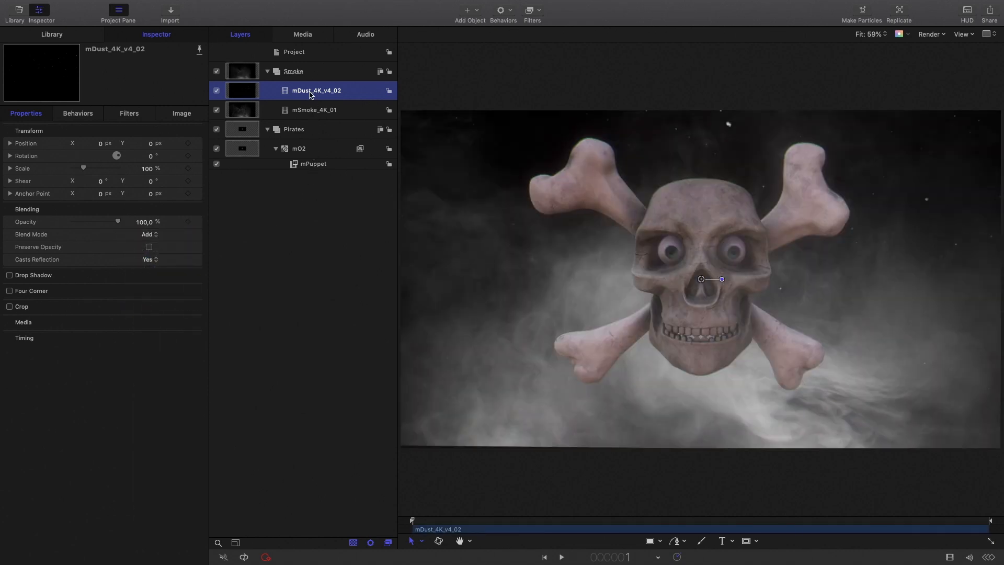
Move the dust layer beneath mSmoke_4K_01, lowering dust opacity to 20.85% and smoke opacity to 43.63%.
left_click_drag(311, 94, 308, 118)
left_click_drag(118, 222, 82, 225)
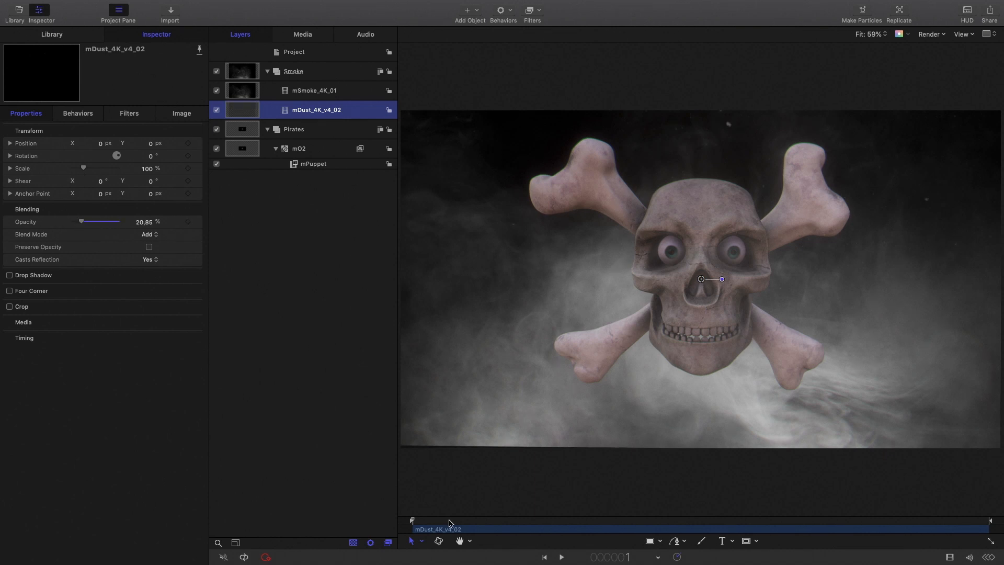
left_click(313, 91)
left_click_drag(118, 222, 91, 224)
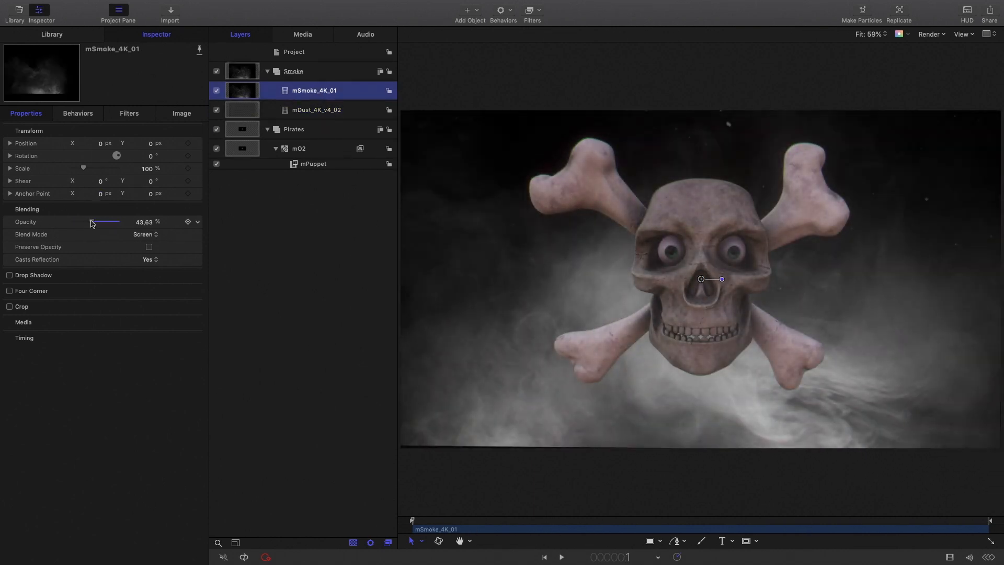
Collapse the Smoke and Pirates groups and combine them in a parent group named "skull project".
left_click(267, 71)
left_click(267, 91)
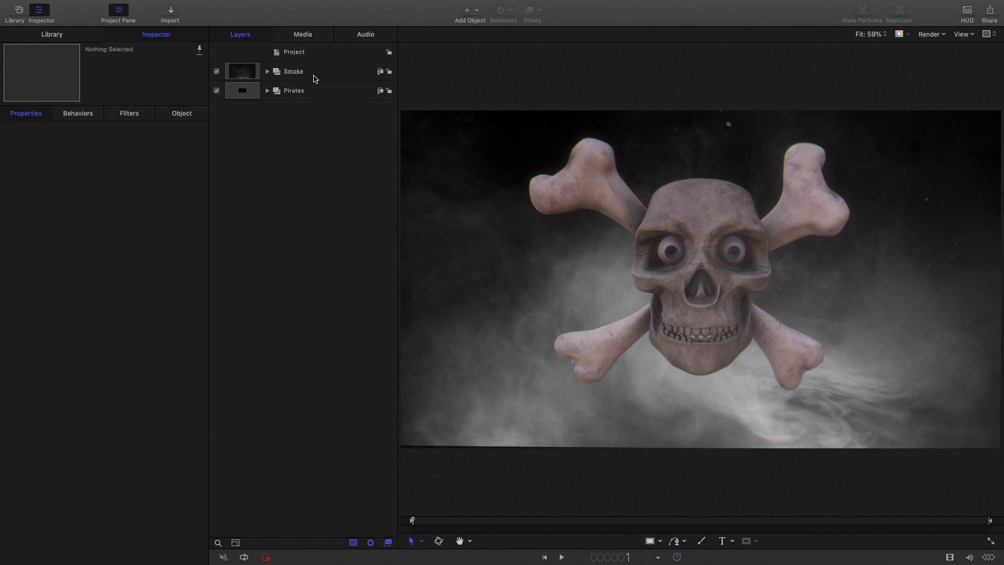
left_click(317, 75)
left_click(317, 93, "shift")
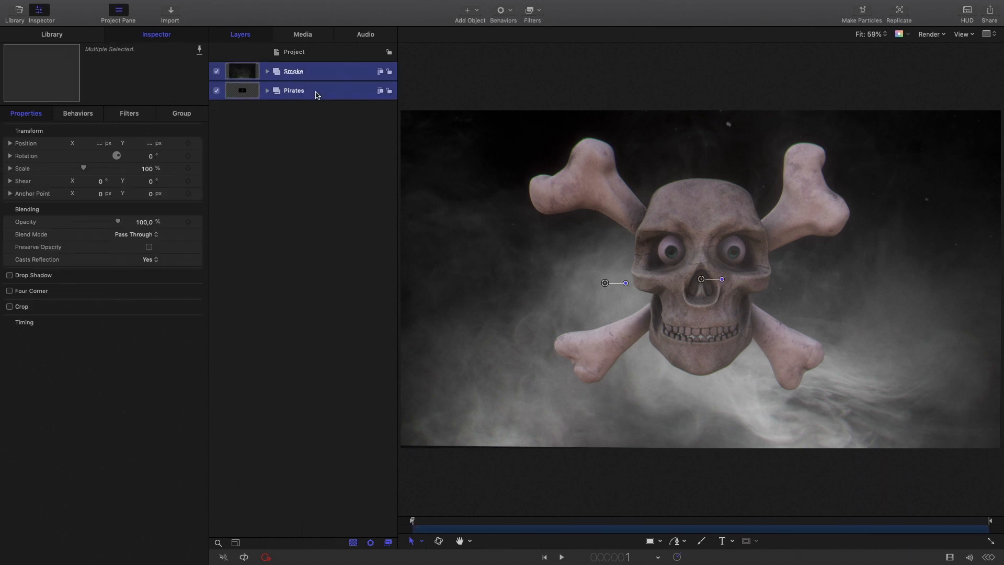
right_click(317, 89)
left_click(329, 152)
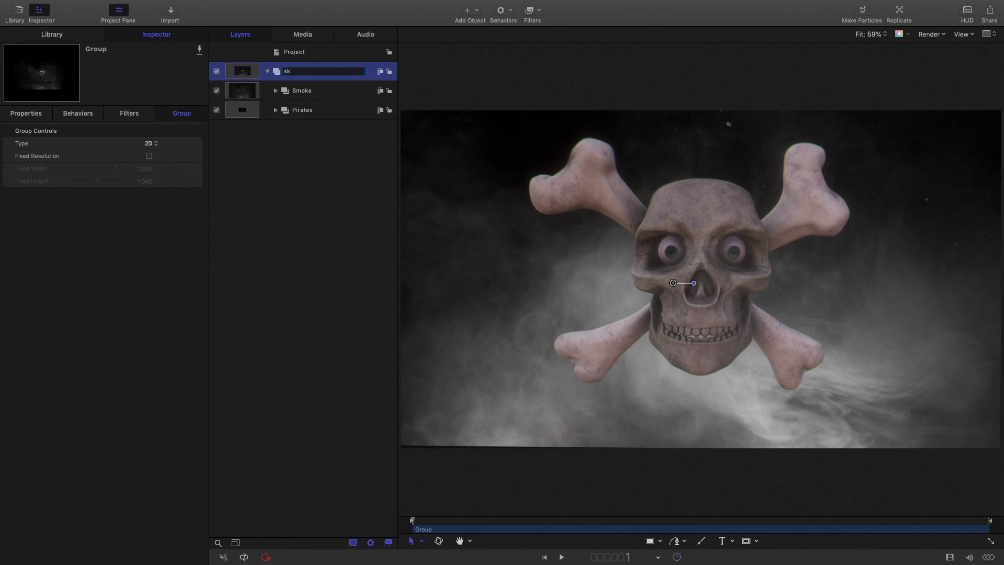
type("ject")
key("Return")
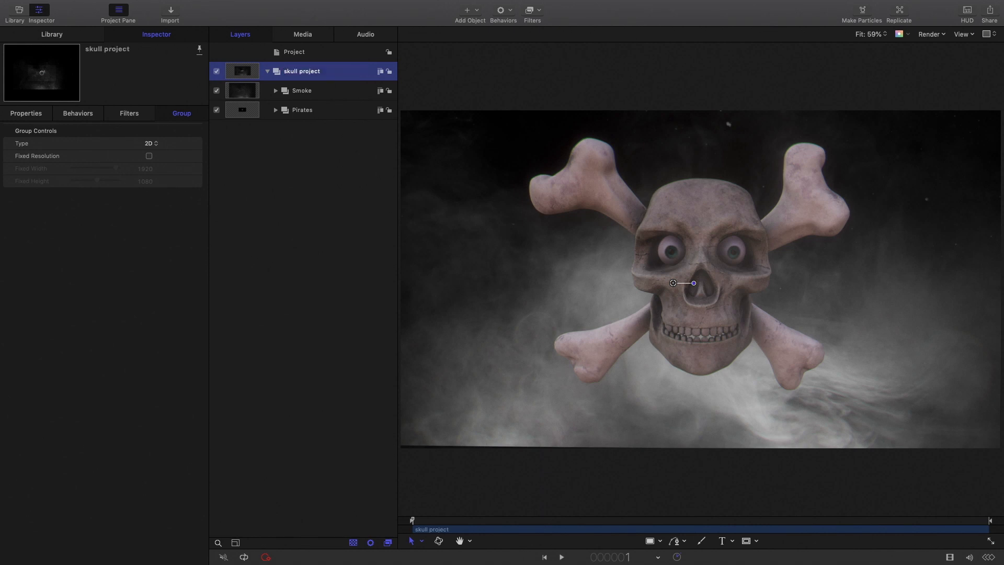
Apply the motionVFX mFilmLook filter to the skull project group, dismiss its introduction and move its on-screen controls higher in the canvas.
left_click(539, 11)
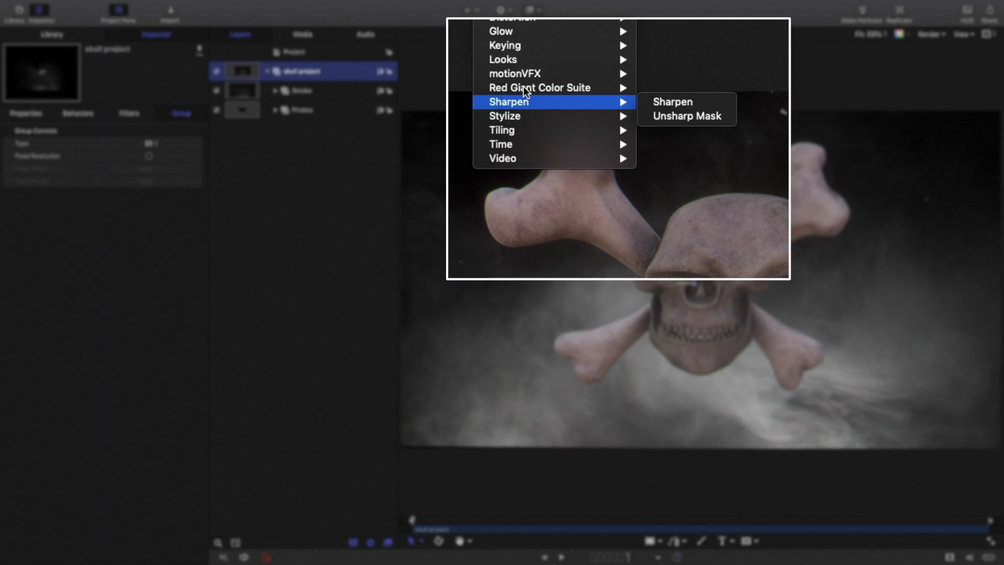
mouse_move(525, 73)
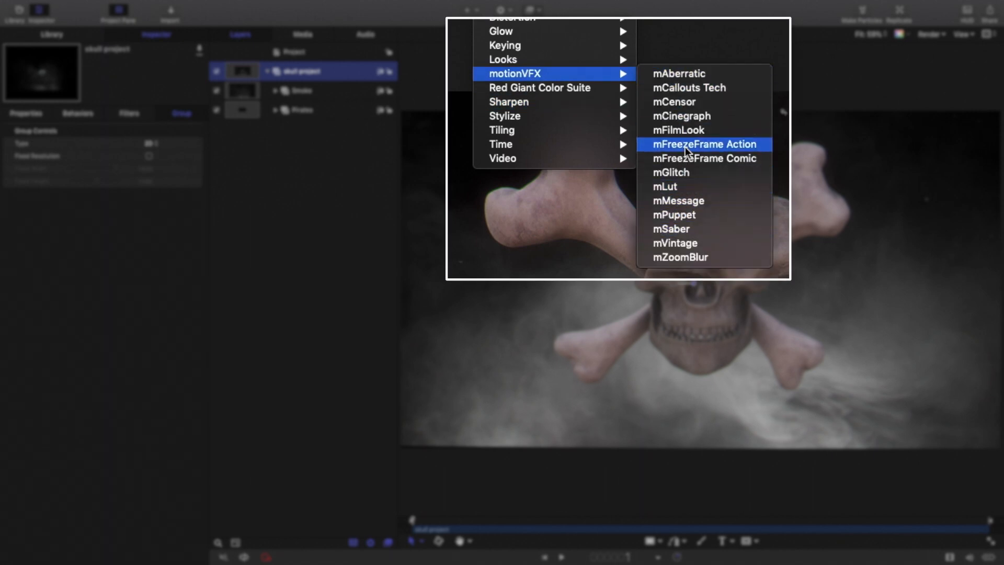
left_click(685, 127)
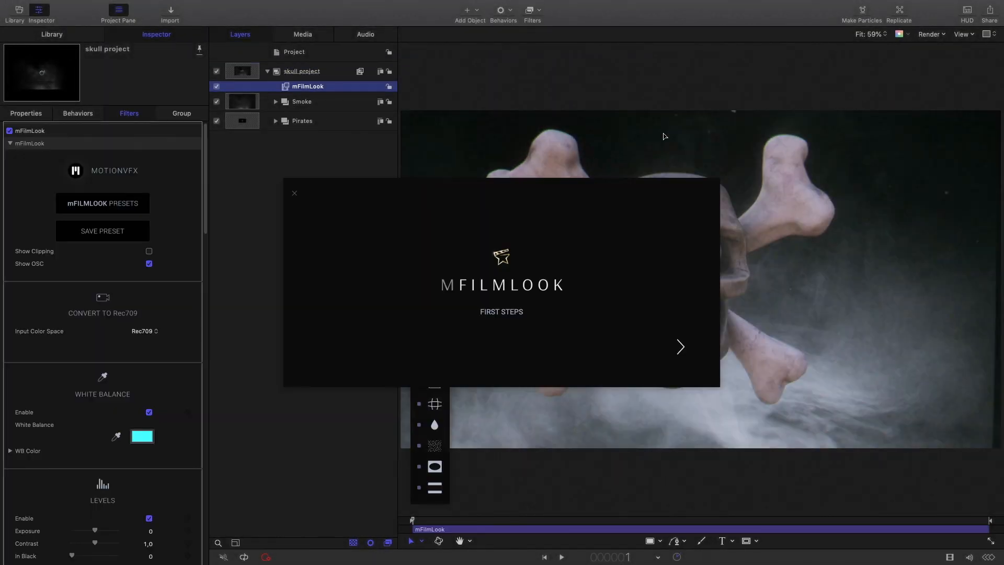
left_click(295, 193)
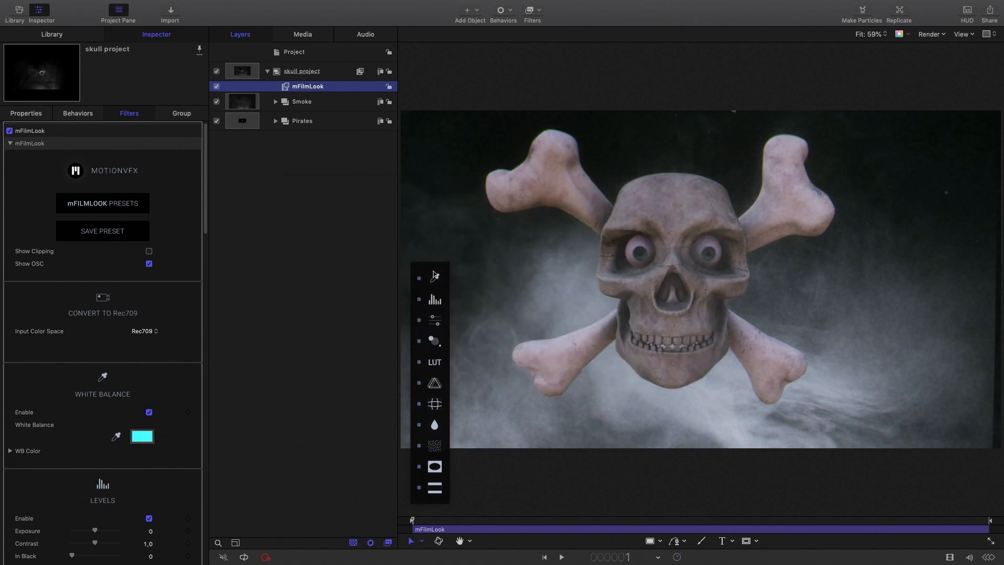
left_click_drag(435, 139, 430, 152)
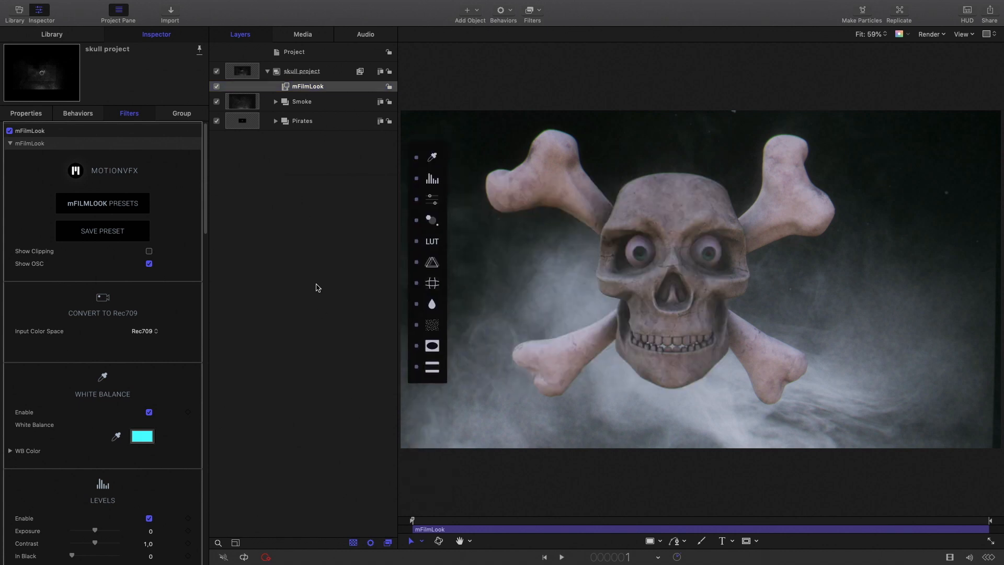
Try the mFilmLook presets Achromatic, Diorama and Dazzled, and select the Wilderness preset.
left_click(94, 204)
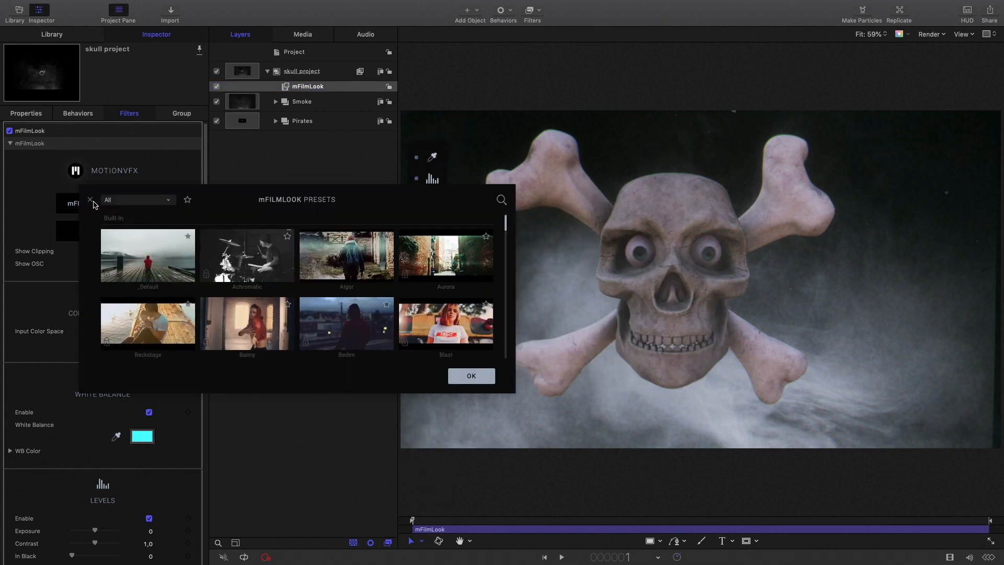
left_click(243, 271)
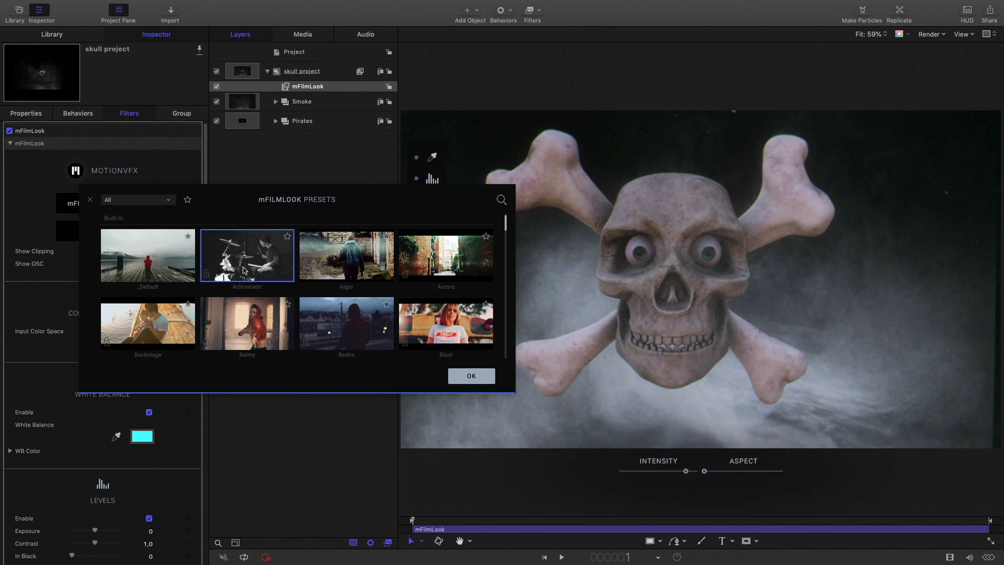
scroll(242, 271, "down", 10)
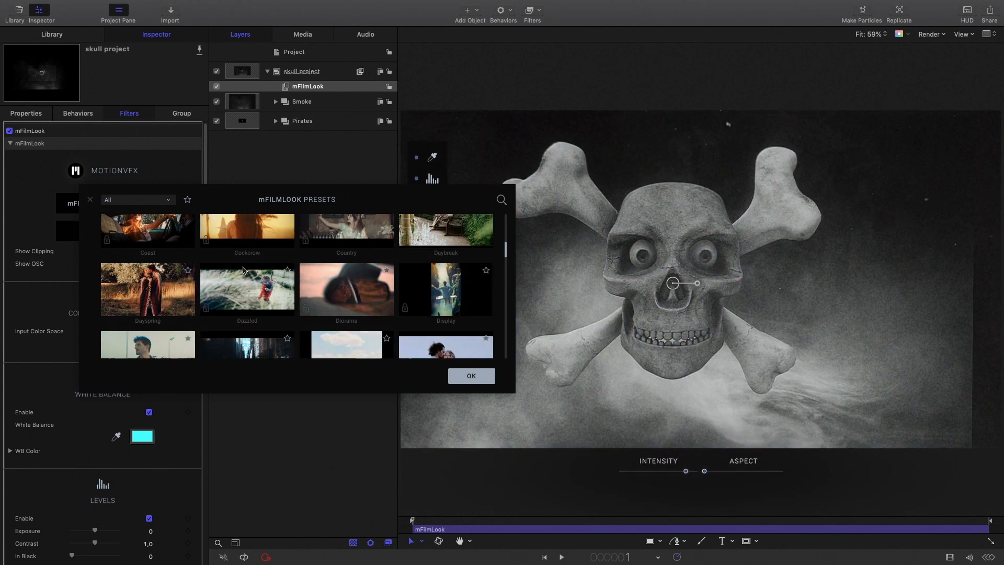
left_click(338, 271)
scroll(230, 264, "down", 1)
left_click(225, 260)
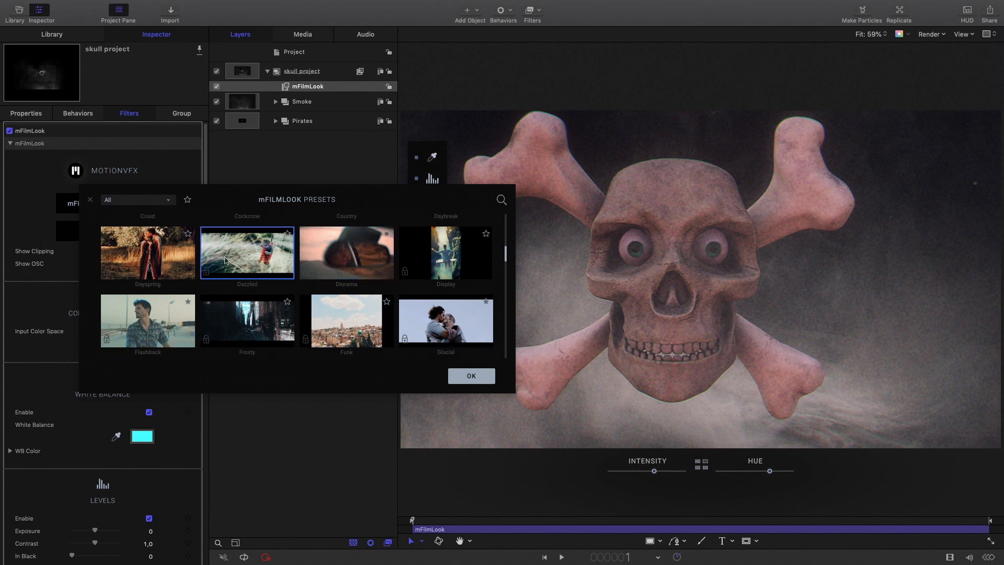
scroll(225, 259, "down", 3)
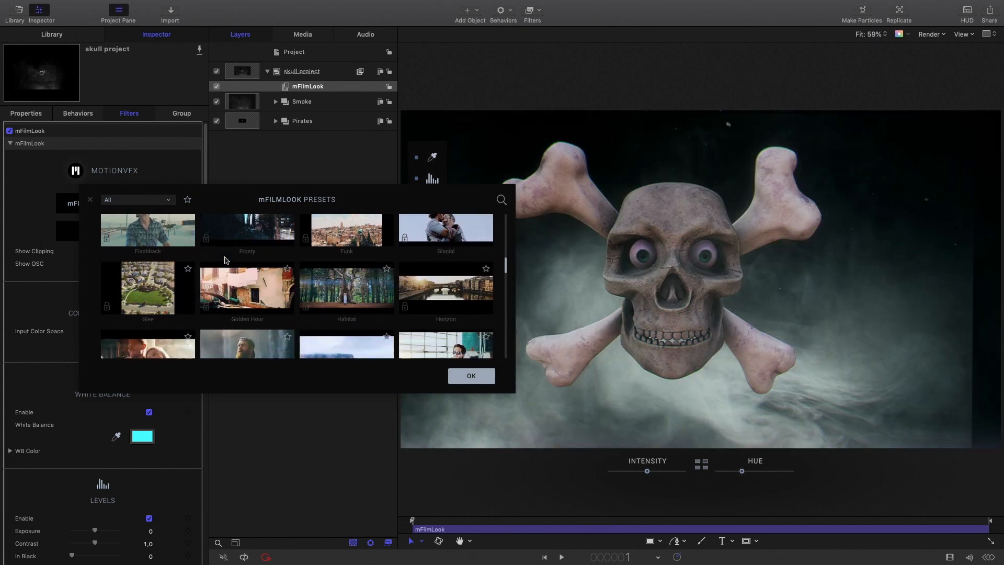
scroll(225, 260, "down", 15)
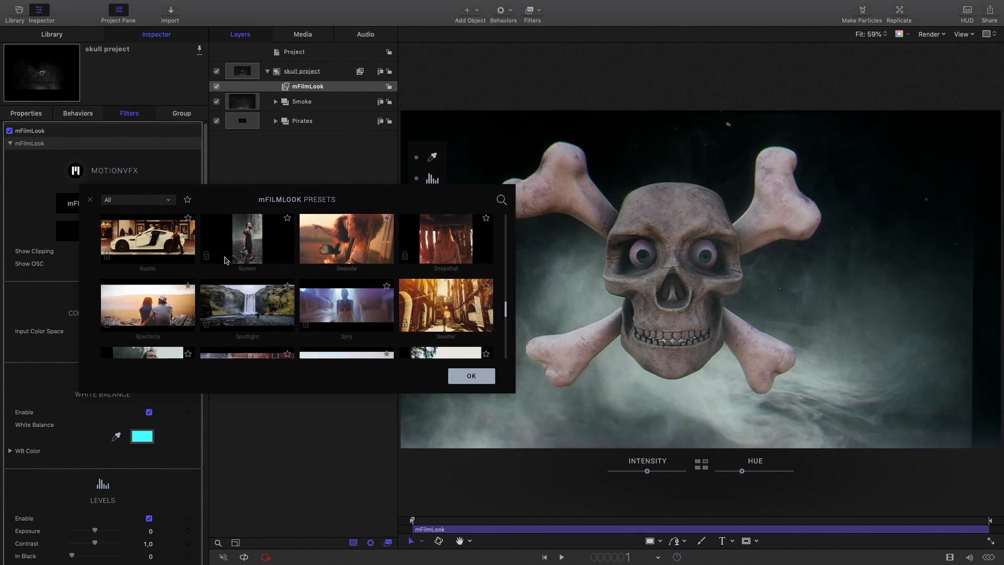
left_click(434, 255)
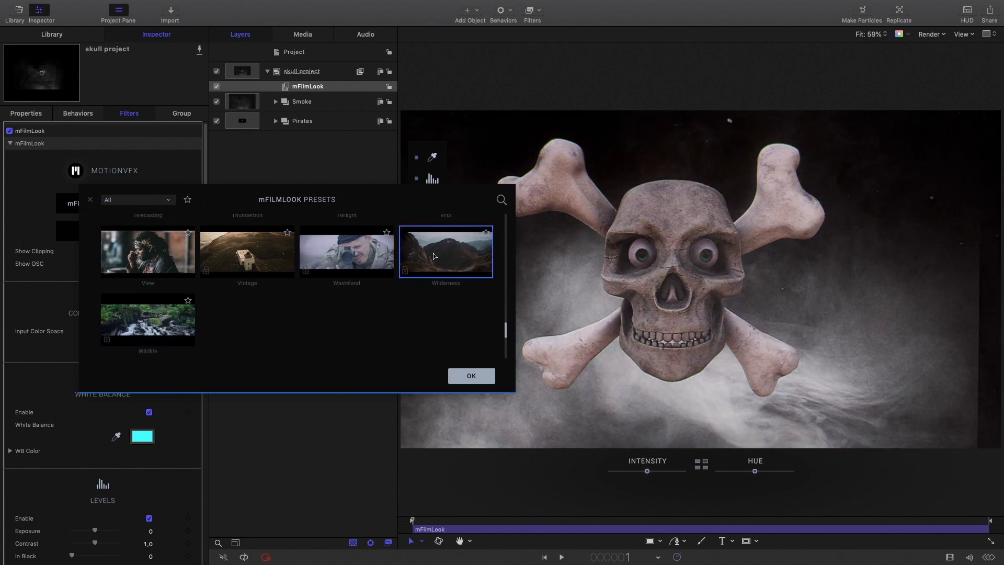